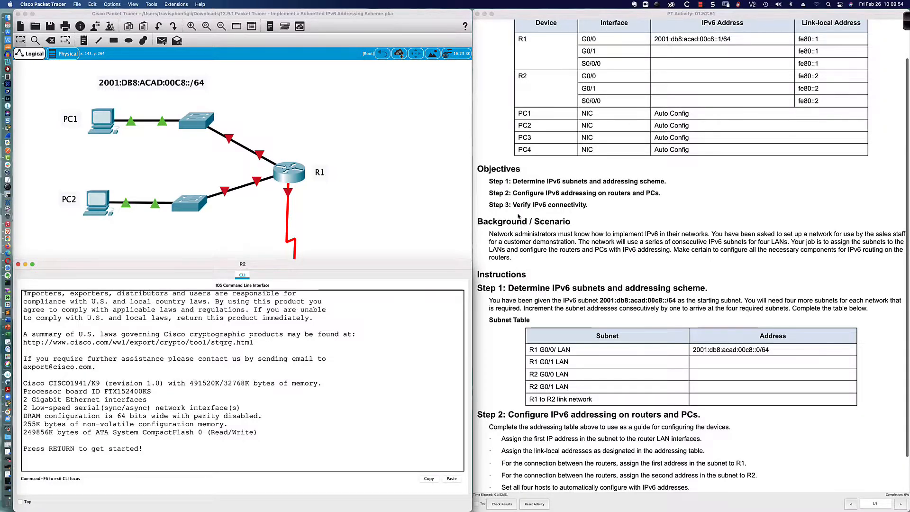
# Read the activity's background scenario and the starting IPv6 subnet given in Step 1
pyautogui.scroll(-2, 517, 215)
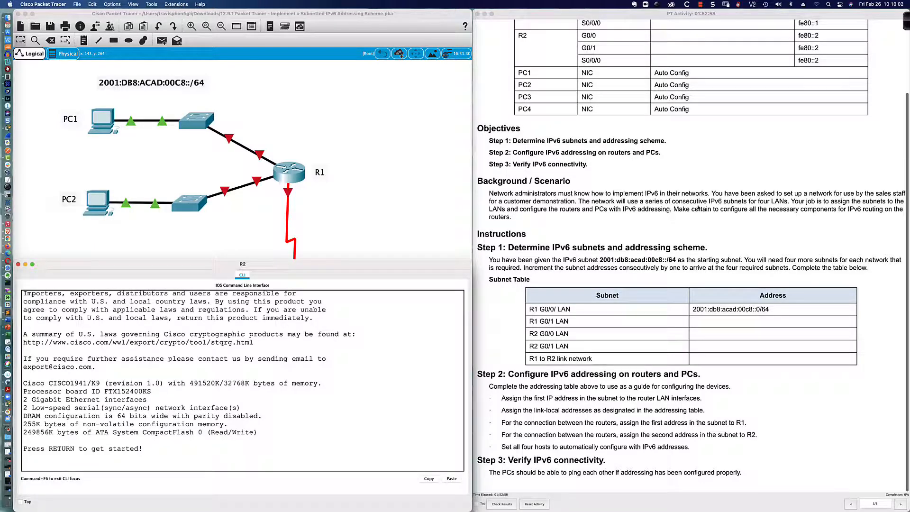
pyautogui.moveTo(673, 201); pyautogui.dragTo(724, 202)
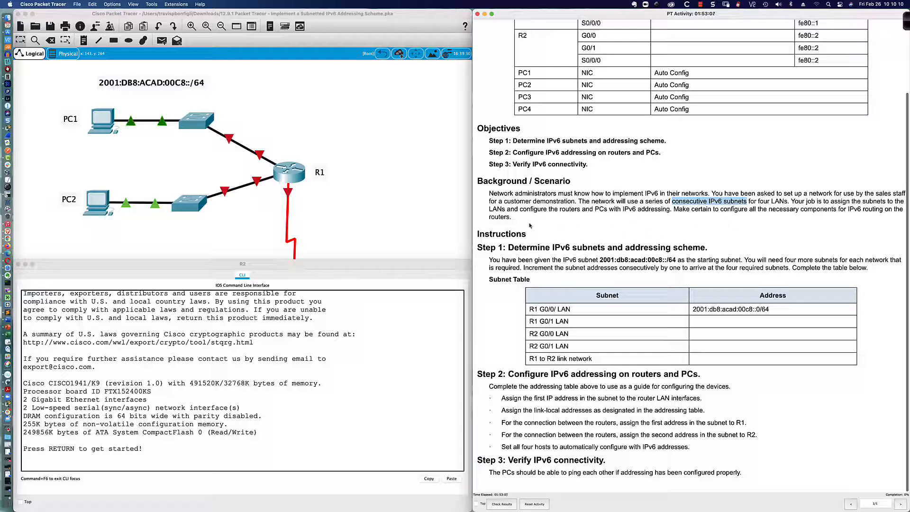
pyautogui.click(514, 219)
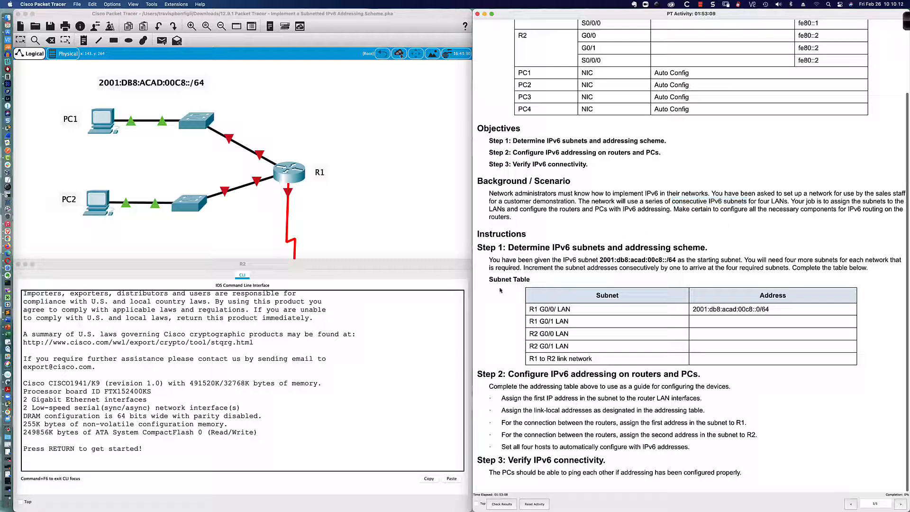
pyautogui.scroll(-1, 501, 266)
pyautogui.scroll(1, 531, 262)
pyautogui.moveTo(601, 260); pyautogui.dragTo(675, 261)
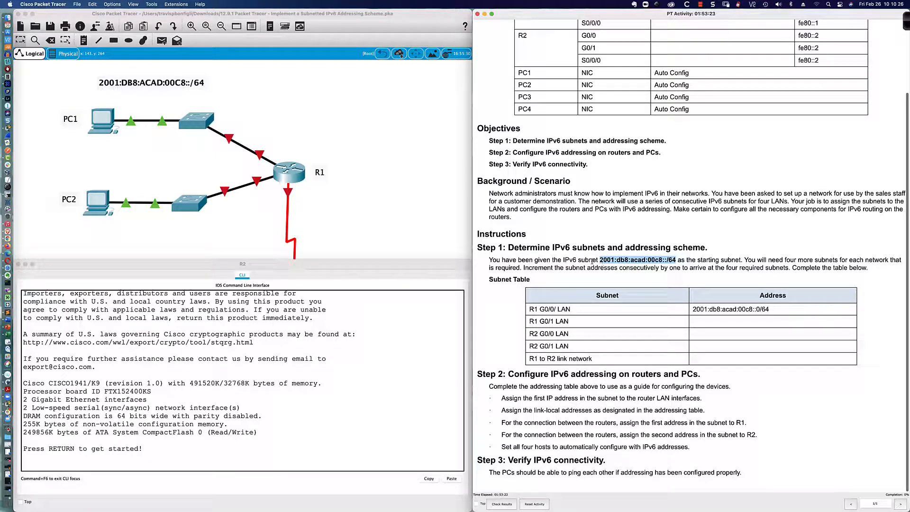
pyautogui.click(633, 260)
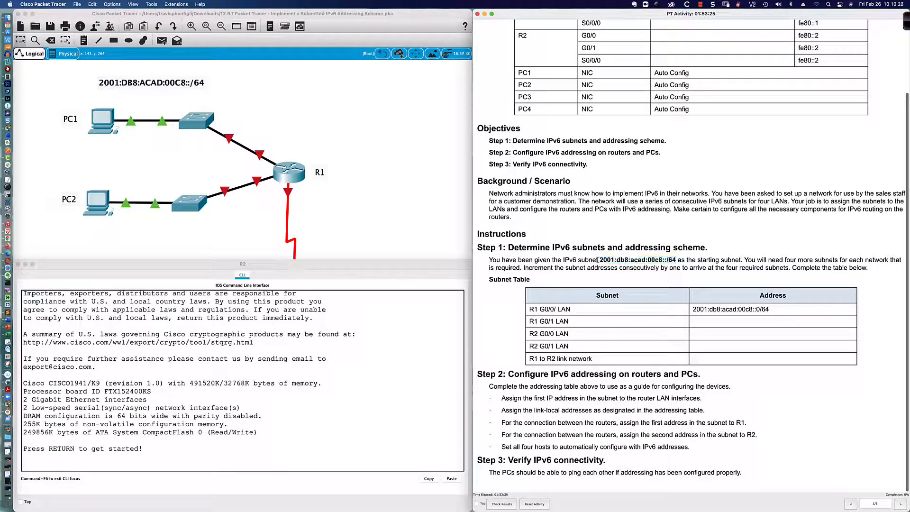
# Examine the individual hextets, the double colon and the prefix of the starting subnet 2001:db8:acad:00c8::/64
pyautogui.moveTo(599, 260); pyautogui.dragTo(646, 260)
pyautogui.moveTo(602, 261)
pyautogui.mouseDown()
pyautogui.moveTo(649, 260)
pyautogui.moveTo(603, 260)
pyautogui.mouseUp()
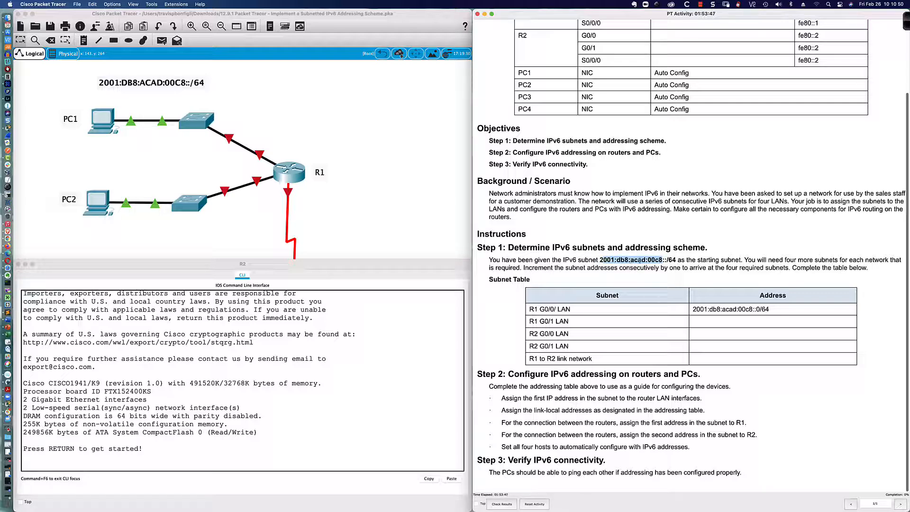
pyautogui.click(600, 260)
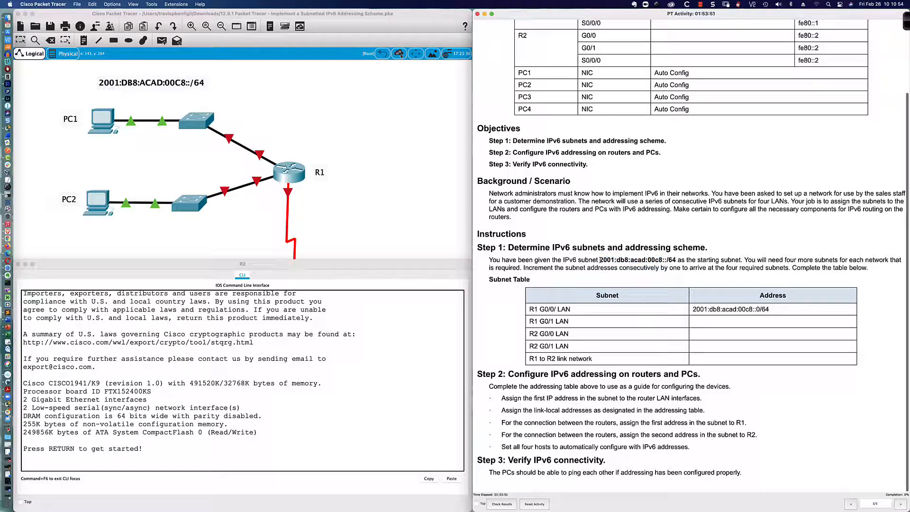
pyautogui.moveTo(601, 260); pyautogui.dragTo(615, 260)
pyautogui.click(665, 261)
pyautogui.moveTo(617, 260); pyautogui.dragTo(629, 260)
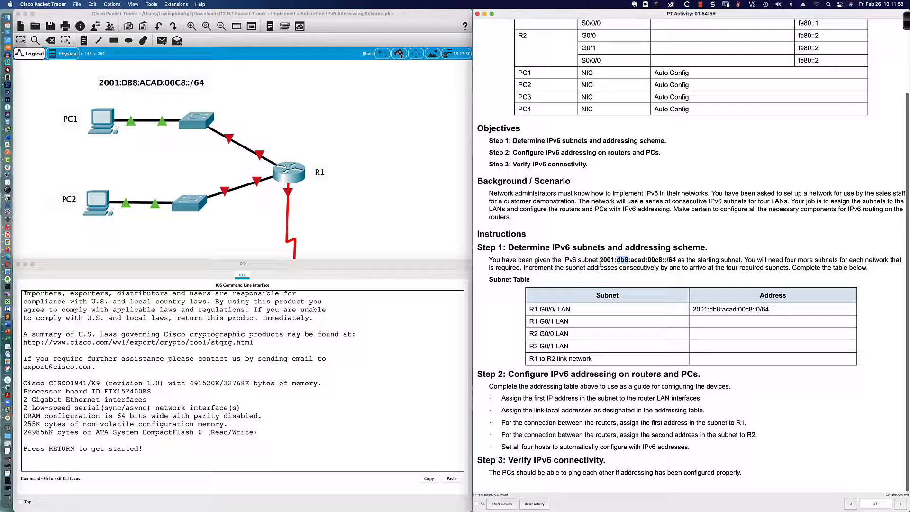
pyautogui.moveTo(600, 261); pyautogui.dragTo(676, 260)
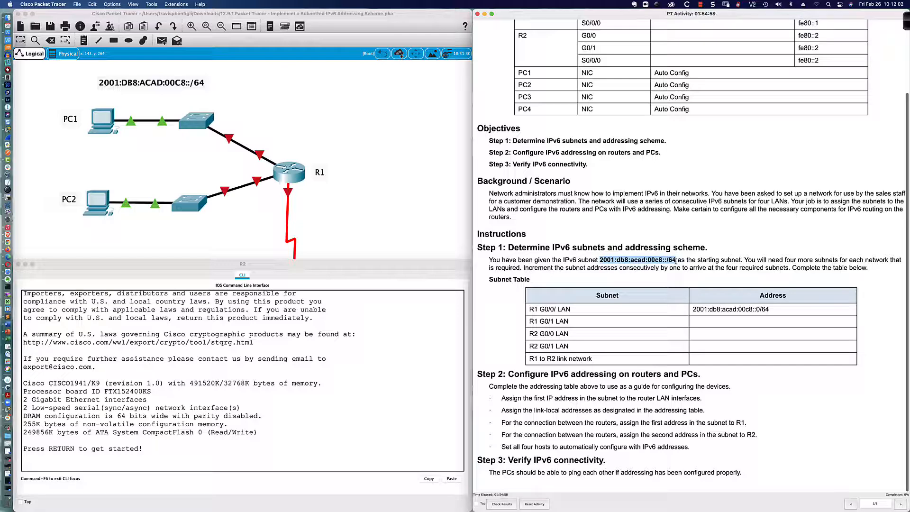
pyautogui.click(619, 261)
pyautogui.moveTo(619, 260); pyautogui.dragTo(629, 261)
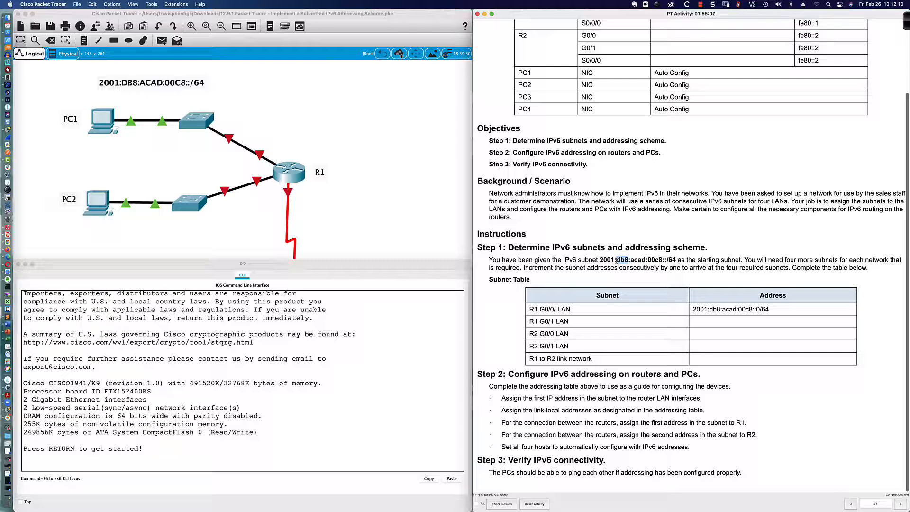
pyautogui.click(666, 260)
pyautogui.doubleClick(665, 260)
pyautogui.moveTo(600, 261); pyautogui.dragTo(662, 260)
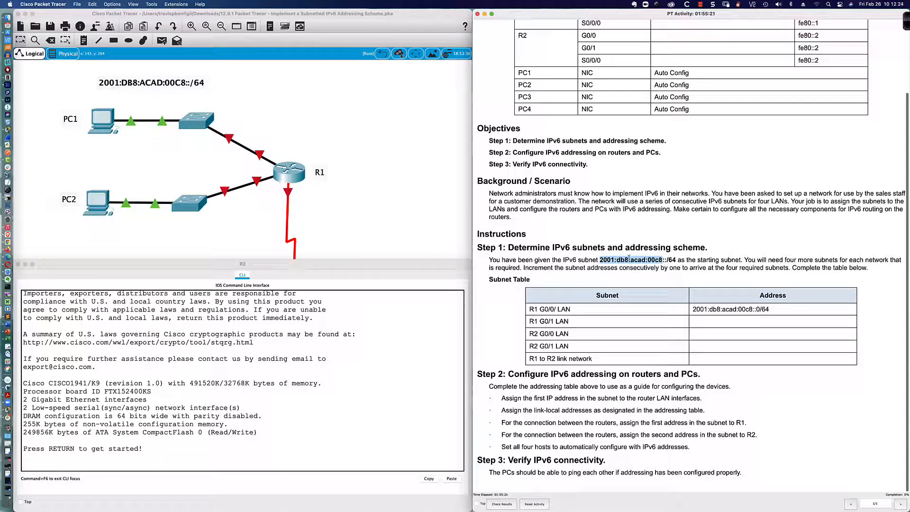
pyautogui.click(664, 261)
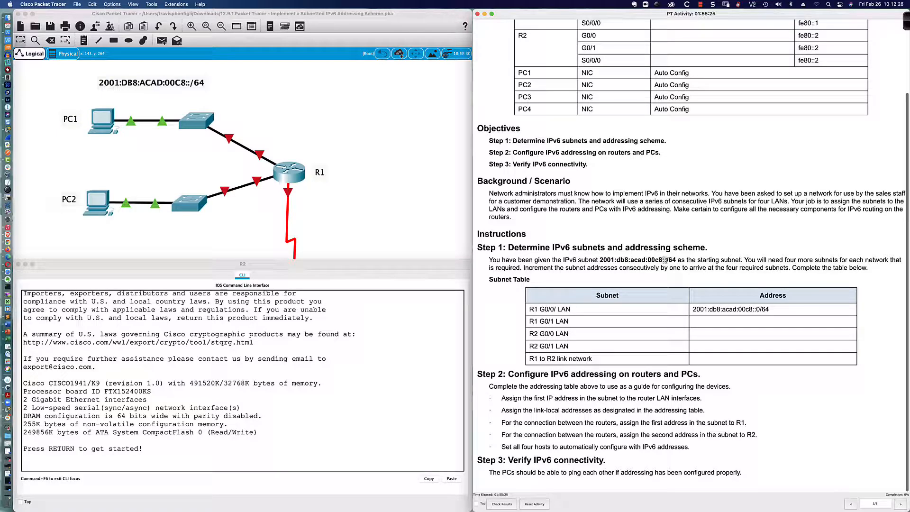
pyautogui.doubleClick(665, 260)
pyautogui.moveTo(600, 260); pyautogui.dragTo(677, 260)
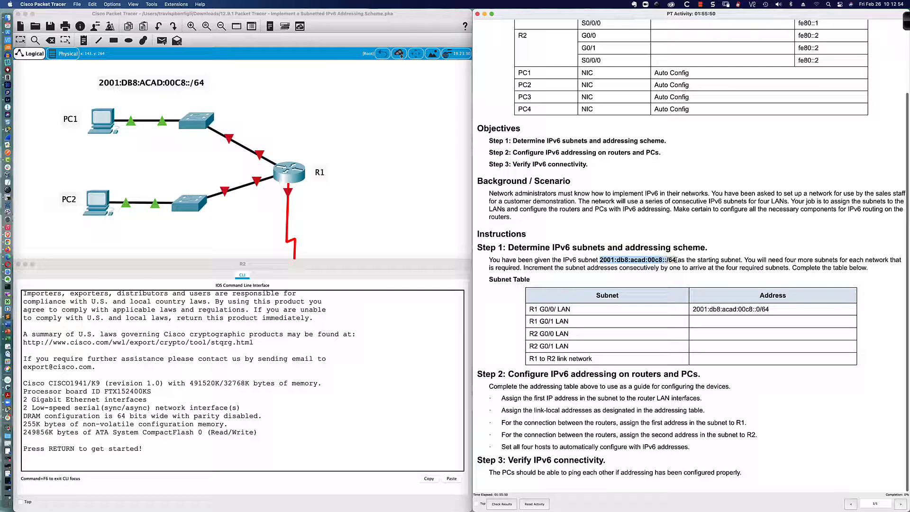
pyautogui.click(648, 262)
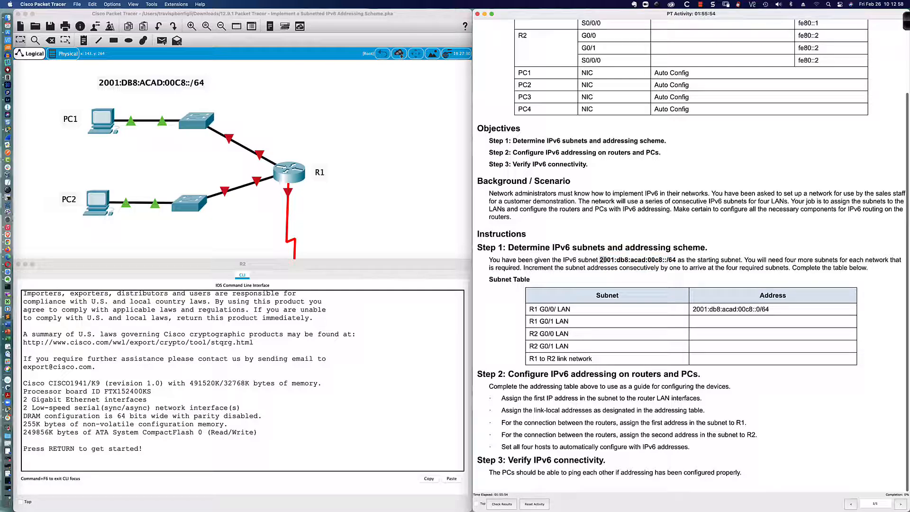
# Examine the 2001:db8:acad portion, the 00c8 subnet hextet and the /64 prefix length of the starting subnet
pyautogui.moveTo(602, 260); pyautogui.dragTo(645, 259)
pyautogui.moveTo(649, 260); pyautogui.dragTo(664, 260)
pyautogui.moveTo(662, 261); pyautogui.dragTo(666, 261)
pyautogui.click(655, 260)
pyautogui.moveTo(647, 261); pyautogui.dragTo(599, 260)
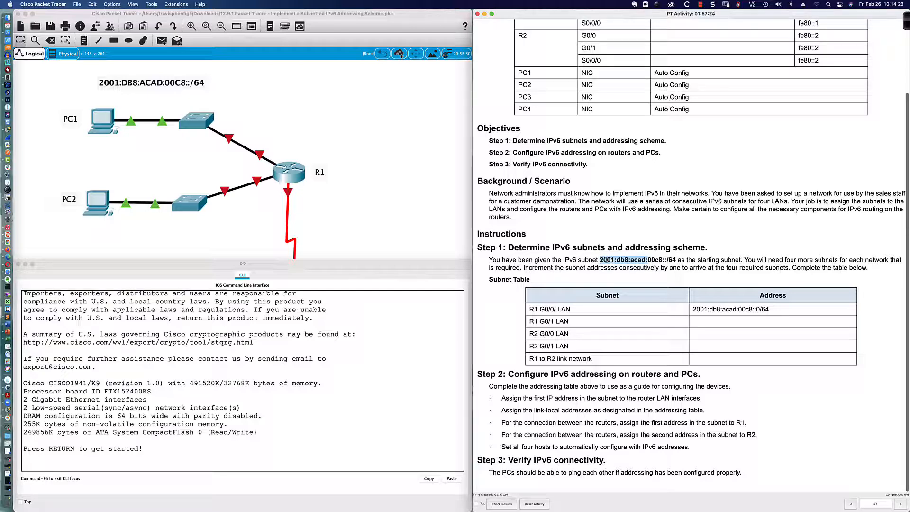
pyautogui.click(648, 261)
pyautogui.moveTo(653, 260); pyautogui.dragTo(662, 260)
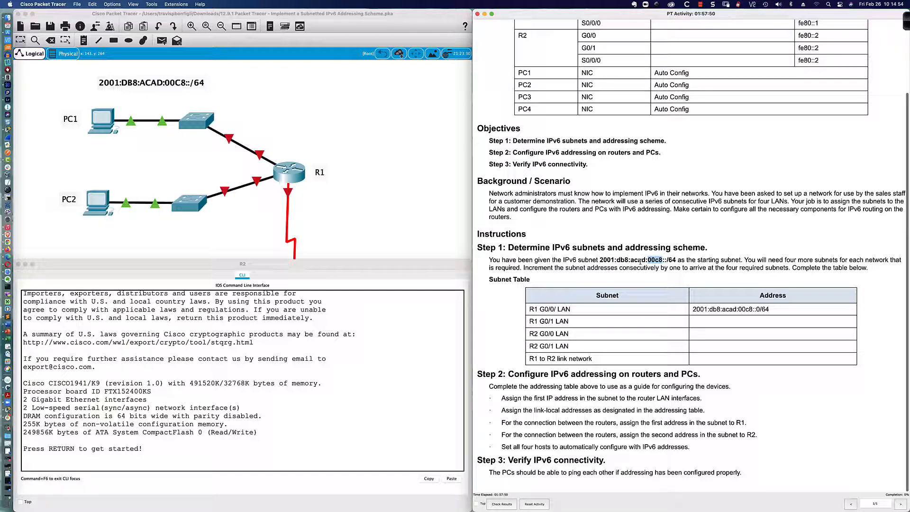
pyautogui.click(663, 260)
pyautogui.moveTo(600, 259); pyautogui.dragTo(663, 259)
pyautogui.click(667, 260)
pyautogui.moveTo(667, 260); pyautogui.dragTo(675, 262)
pyautogui.click(673, 260)
# Calculate 2 to the power of 64 in Calculator, and close it
pyautogui.click(9, 81)
pyautogui.click(693, 260)
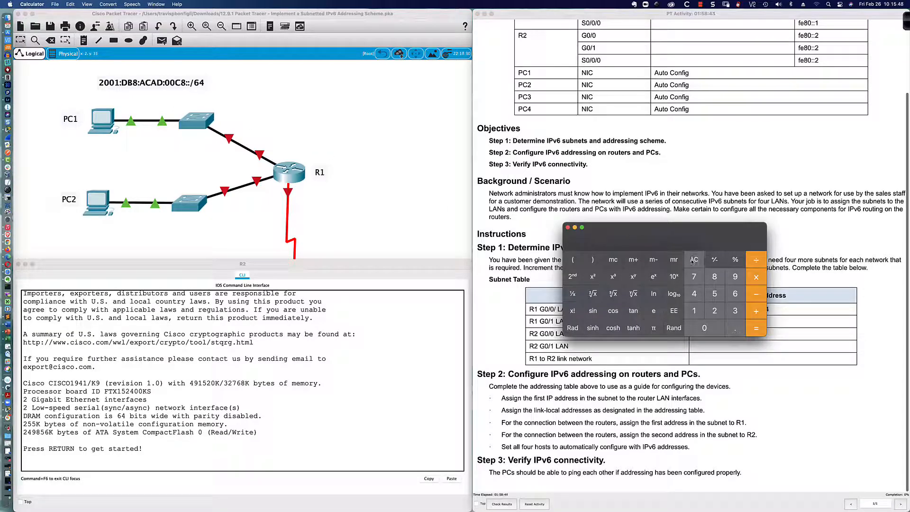
pyautogui.click(714, 311)
pyautogui.click(633, 276)
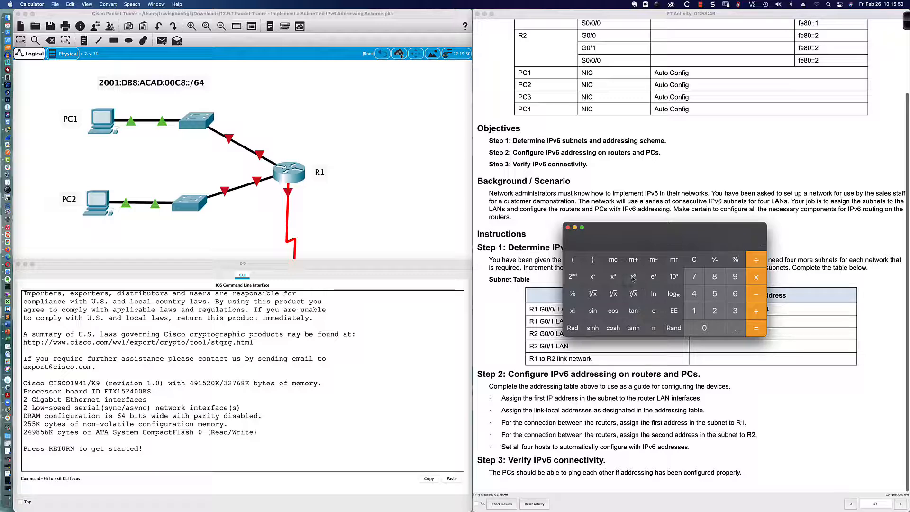
pyautogui.click(734, 294)
pyautogui.click(694, 294)
pyautogui.click(759, 329)
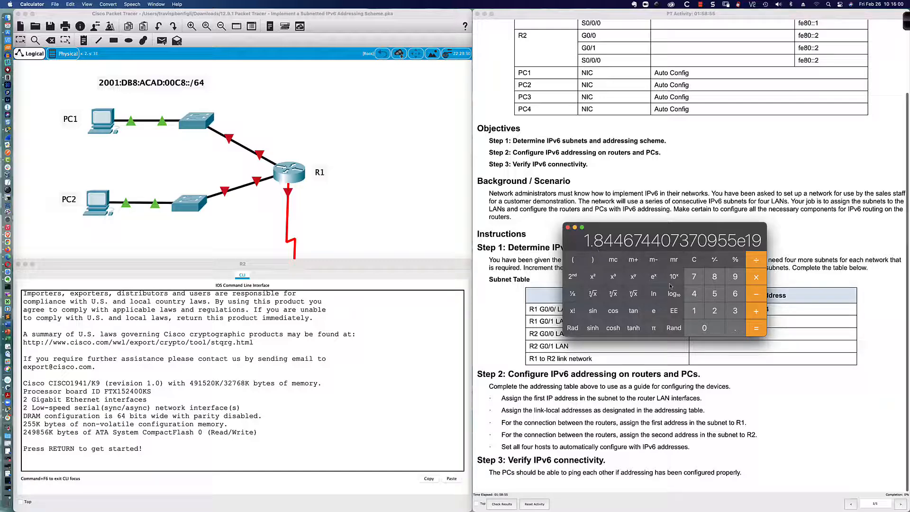
pyautogui.click(568, 228)
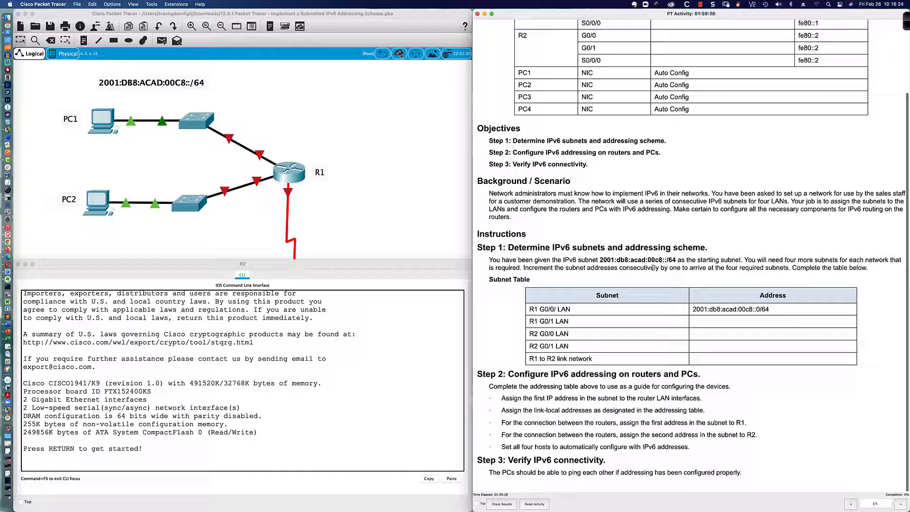
# Review the instruction on incrementing subnets consecutively by one, the 00c8 hextet and the R1 G0/0 LAN table entry
pyautogui.scroll(-1, 653, 269)
pyautogui.scroll(1, 654, 268)
pyautogui.moveTo(647, 260); pyautogui.dragTo(663, 260)
pyautogui.click(619, 269)
pyautogui.moveTo(567, 269); pyautogui.dragTo(789, 269)
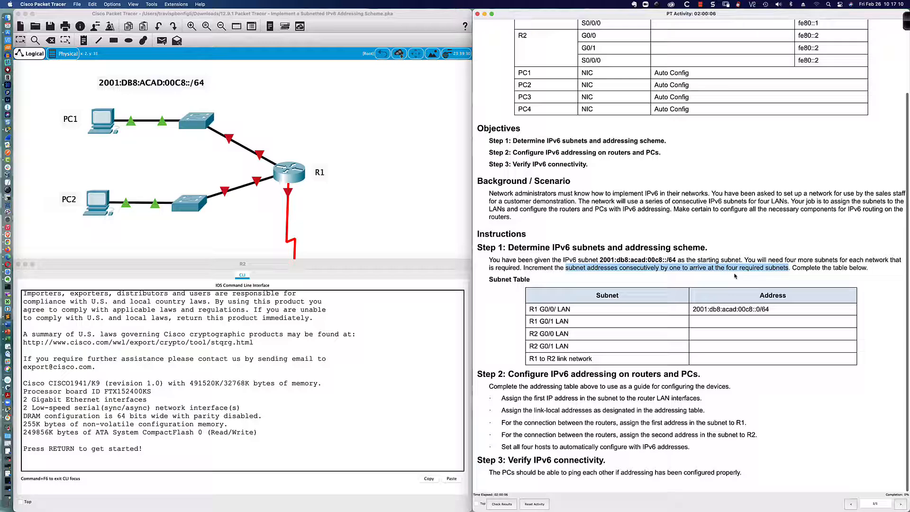
pyautogui.click(649, 277)
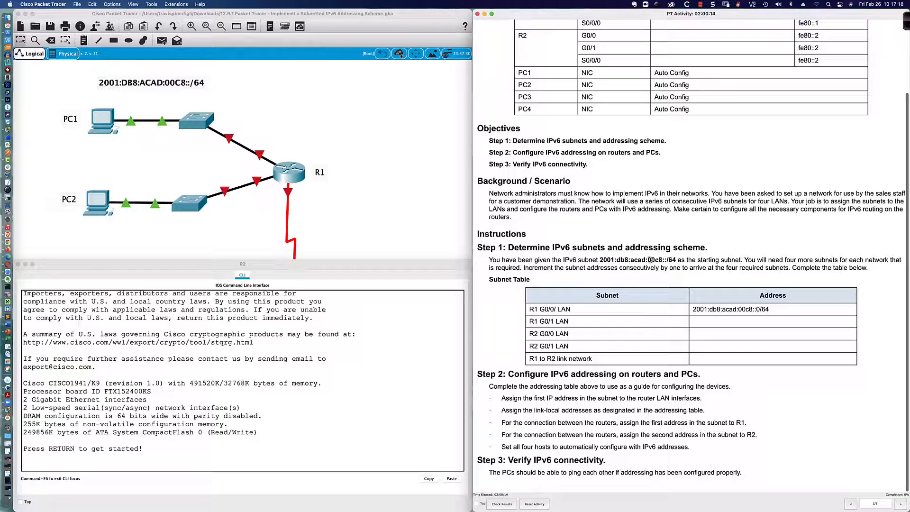
pyautogui.doubleClick(655, 260)
pyautogui.moveTo(694, 308); pyautogui.dragTo(753, 310)
pyautogui.click(722, 324)
pyautogui.scroll(-2, 722, 324)
# Handwrite :00c9::/64 with slashed zeros in the R1 G0/1 LAN row and note 18qu beside both R1 LAN addresses
pyautogui.click(904, 21)
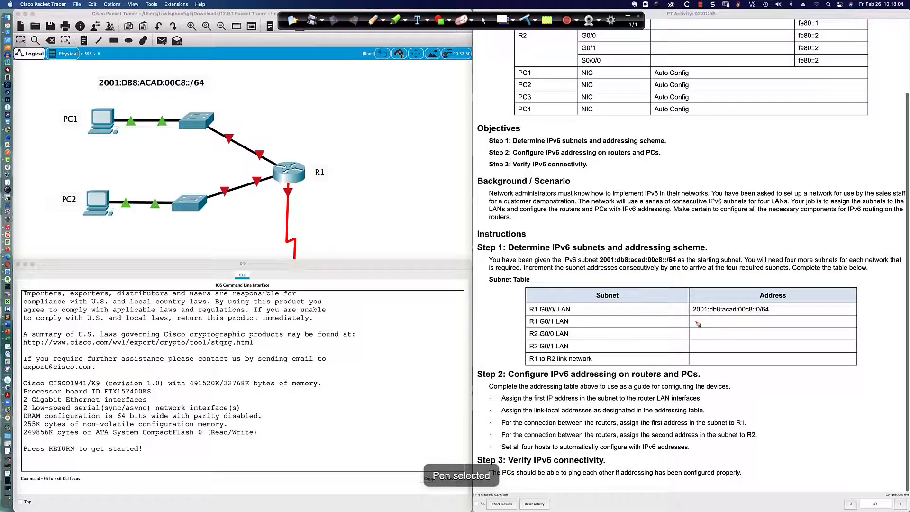
pyautogui.click(739, 318)
pyautogui.click(740, 324)
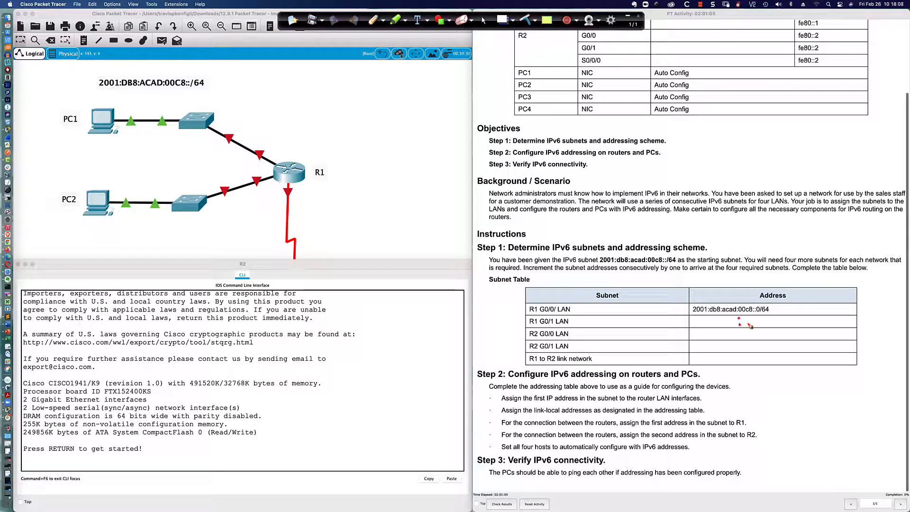
pyautogui.moveTo(753, 320); pyautogui.dragTo(818, 327)
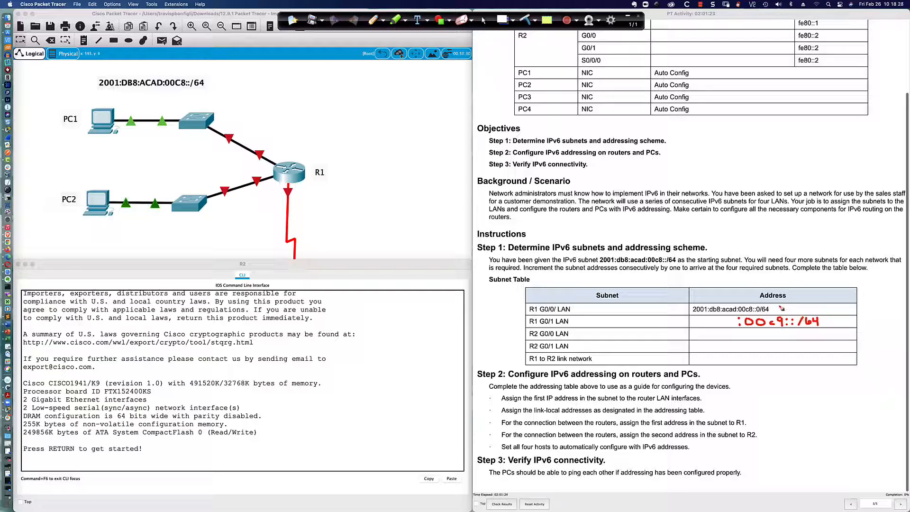
pyautogui.moveTo(779, 306); pyautogui.dragTo(849, 326)
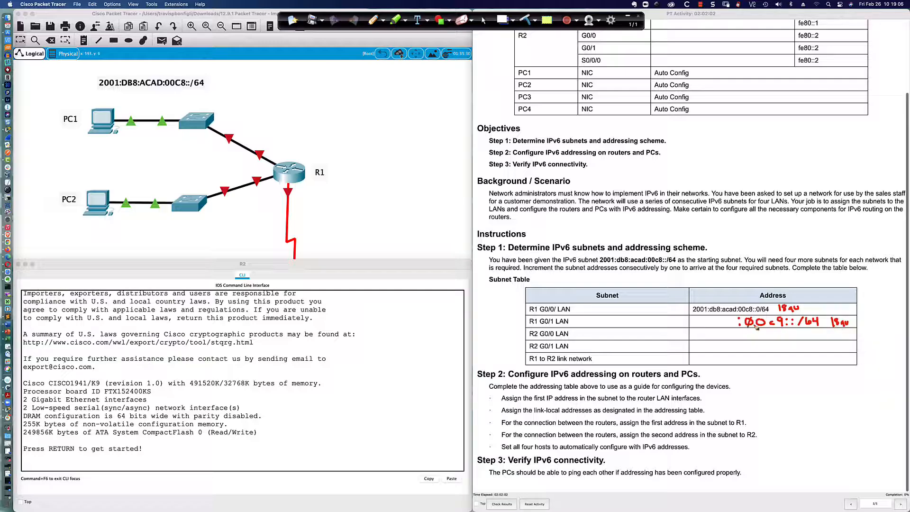
pyautogui.moveTo(765, 318); pyautogui.dragTo(759, 328)
# Handwrite the hex digits 0 0 C 8 labelled H above the topology, with binary 0000, 0000 and 1100 below the first three
pyautogui.moveTo(286, 82)
pyautogui.mouseDown()
pyautogui.moveTo(284, 91)
pyautogui.moveTo(289, 82)
pyautogui.moveTo(322, 92)
pyautogui.moveTo(323, 82)
pyautogui.moveTo(371, 93)
pyautogui.moveTo(410, 91)
pyautogui.moveTo(416, 82)
pyautogui.mouseUp()
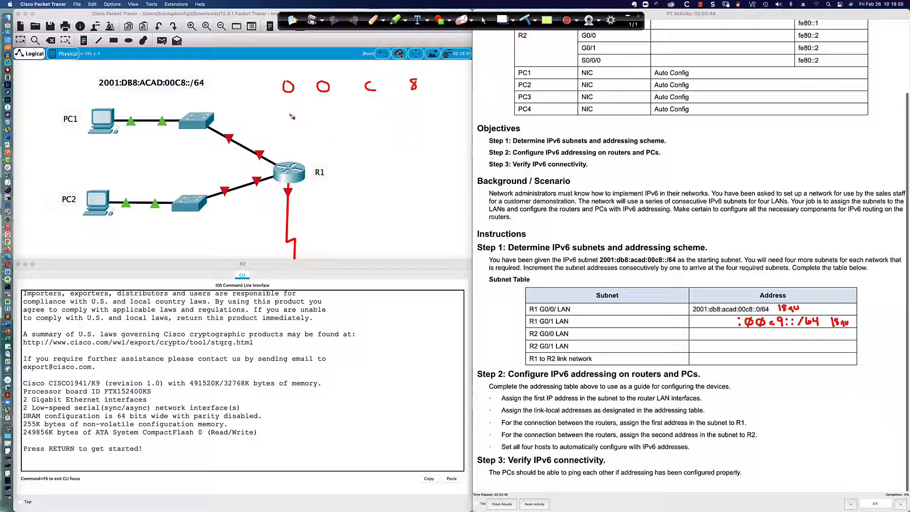
pyautogui.moveTo(240, 82)
pyautogui.mouseDown()
pyautogui.moveTo(240, 94)
pyautogui.moveTo(246, 87)
pyautogui.mouseUp()
pyautogui.moveTo(268, 110)
pyautogui.mouseDown()
pyautogui.moveTo(296, 116)
pyautogui.moveTo(287, 104)
pyautogui.mouseUp()
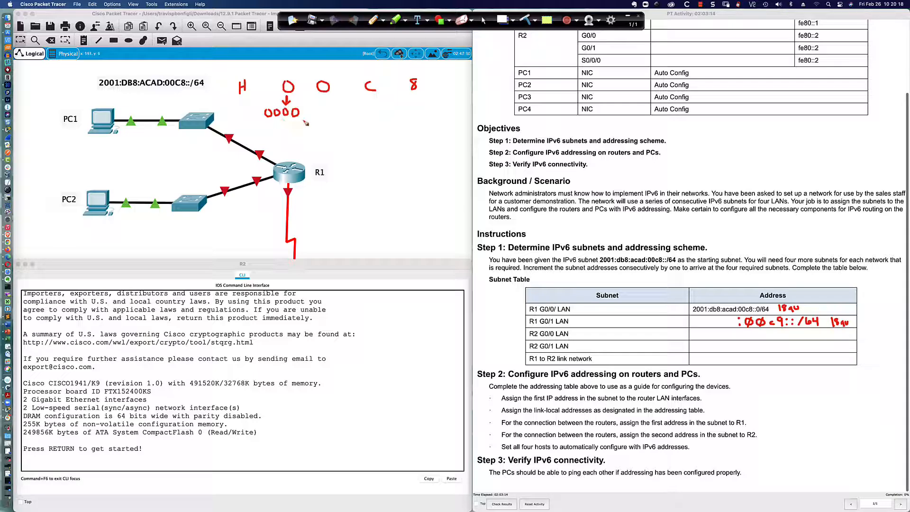
pyautogui.moveTo(323, 94); pyautogui.dragTo(323, 105)
pyautogui.moveTo(326, 100)
pyautogui.mouseDown()
pyautogui.moveTo(314, 115)
pyautogui.moveTo(337, 109)
pyautogui.mouseUp()
pyautogui.moveTo(370, 94); pyautogui.dragTo(374, 102)
pyautogui.moveTo(364, 109)
pyautogui.mouseDown()
pyautogui.moveTo(363, 117)
pyautogui.moveTo(388, 112)
pyautogui.mouseUp()
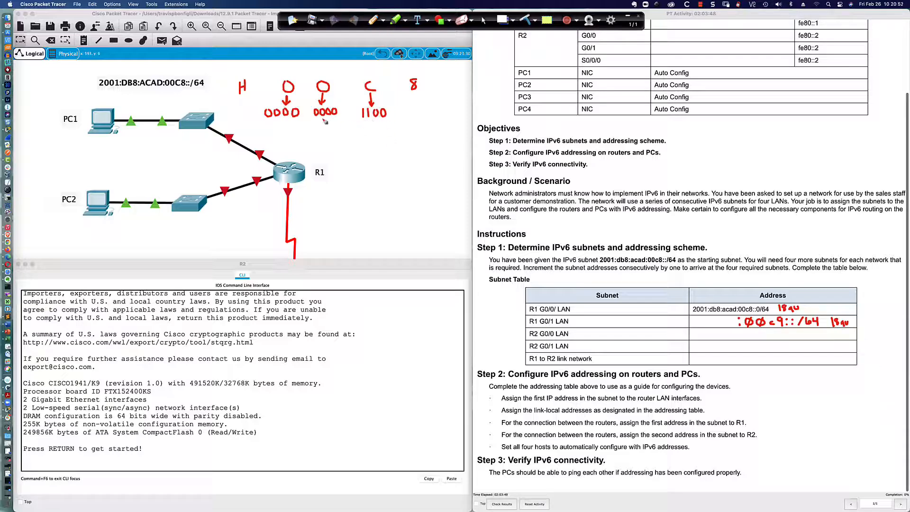
# Draw wavy dividers between the four hex digits and write binary 1000 below the 8 with an arrow
pyautogui.moveTo(303, 68); pyautogui.dragTo(305, 127)
pyautogui.moveTo(350, 67); pyautogui.dragTo(351, 125)
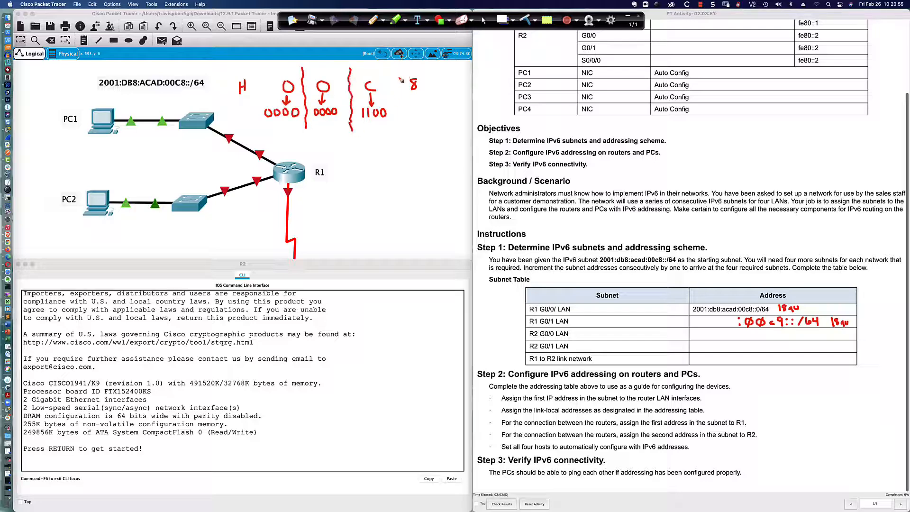
pyautogui.moveTo(397, 68); pyautogui.dragTo(400, 136)
pyautogui.moveTo(414, 92); pyautogui.dragTo(416, 107)
pyautogui.moveTo(406, 111)
pyautogui.mouseDown()
pyautogui.moveTo(407, 121)
pyautogui.moveTo(432, 114)
pyautogui.mouseUp()
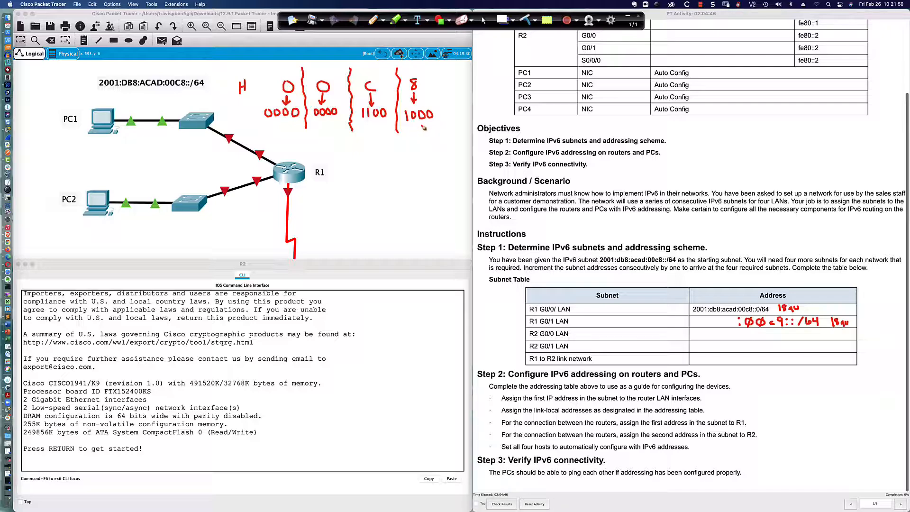
# Write the place values 8 4 2 1 under 1000, mark it with an arrow, and write 1001 = 9 with a down arrow below
pyautogui.moveTo(431, 126); pyautogui.dragTo(410, 128)
pyautogui.moveTo(447, 110); pyautogui.dragTo(441, 115)
pyautogui.click(408, 144)
pyautogui.moveTo(420, 145)
pyautogui.mouseDown()
pyautogui.moveTo(440, 154)
pyautogui.moveTo(461, 146)
pyautogui.moveTo(429, 171)
pyautogui.moveTo(430, 164)
pyautogui.mouseUp()
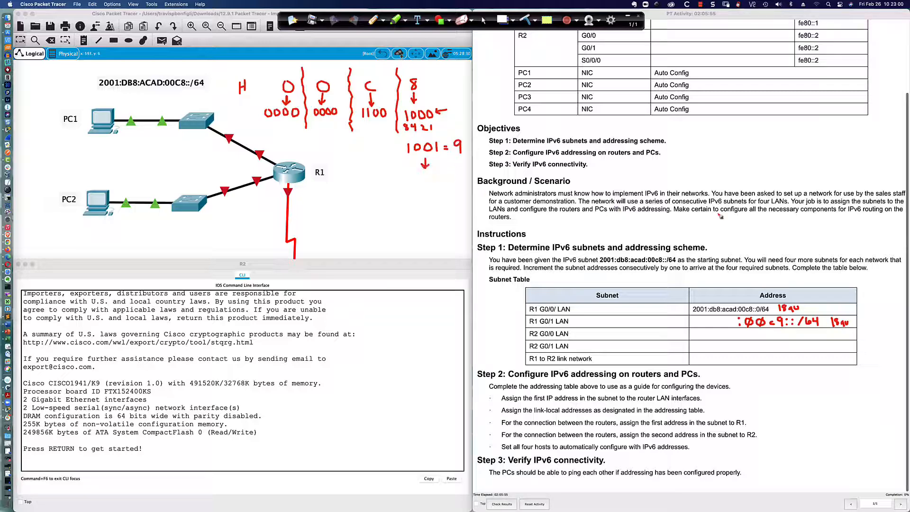
# Underline "use a series of consecutive IPv6 subnets for four LANs" in the scenario, undoing a stray pen mark
pyautogui.moveTo(722, 218); pyautogui.dragTo(731, 217)
pyautogui.press('super+z')
pyautogui.moveTo(627, 205); pyautogui.dragTo(788, 205)
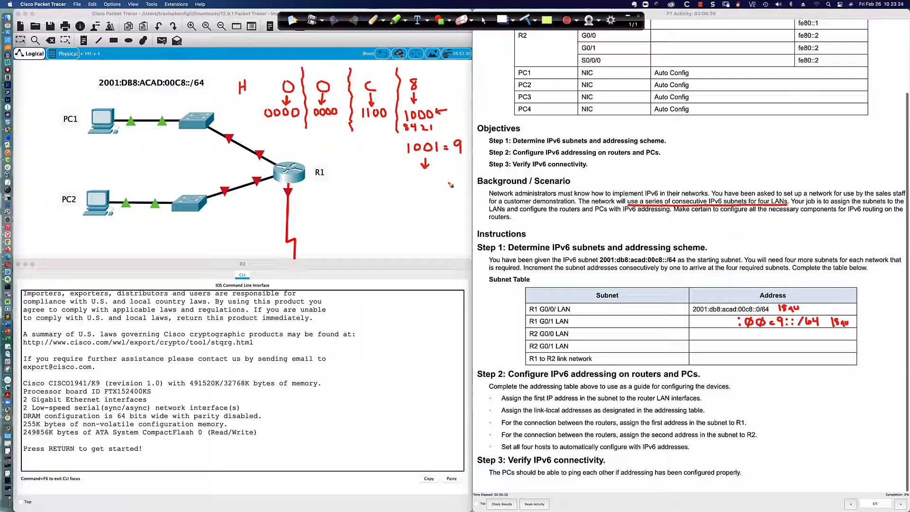
# Write = A below the 9, undoing a boxed 10, and draw curved arrows from 8 to 9 and 9 to A
pyautogui.moveTo(446, 181); pyautogui.dragTo(458, 187)
pyautogui.moveTo(466, 177); pyautogui.dragTo(468, 181)
pyautogui.moveTo(454, 175)
pyautogui.mouseDown()
pyautogui.moveTo(455, 191)
pyautogui.moveTo(469, 175)
pyautogui.moveTo(456, 173)
pyautogui.mouseUp()
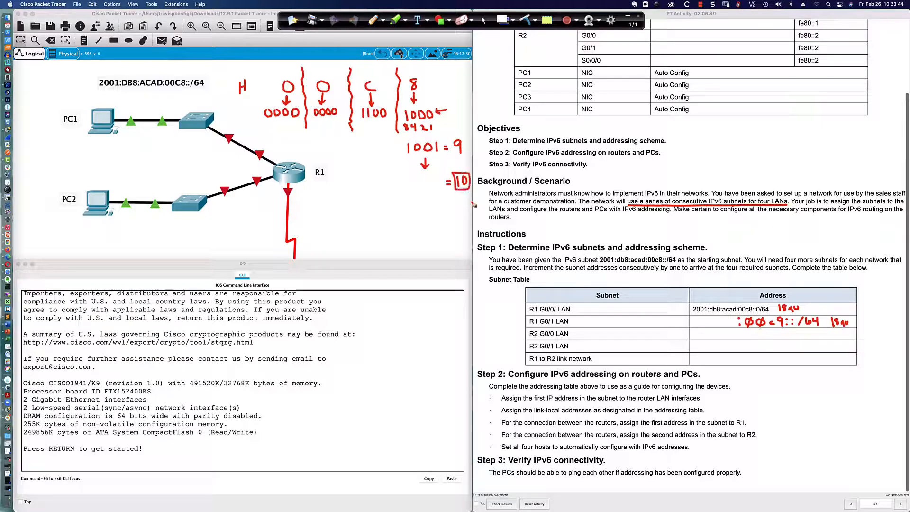
pyautogui.press('super+z')
pyautogui.press('super+z')
pyautogui.press('super+z')
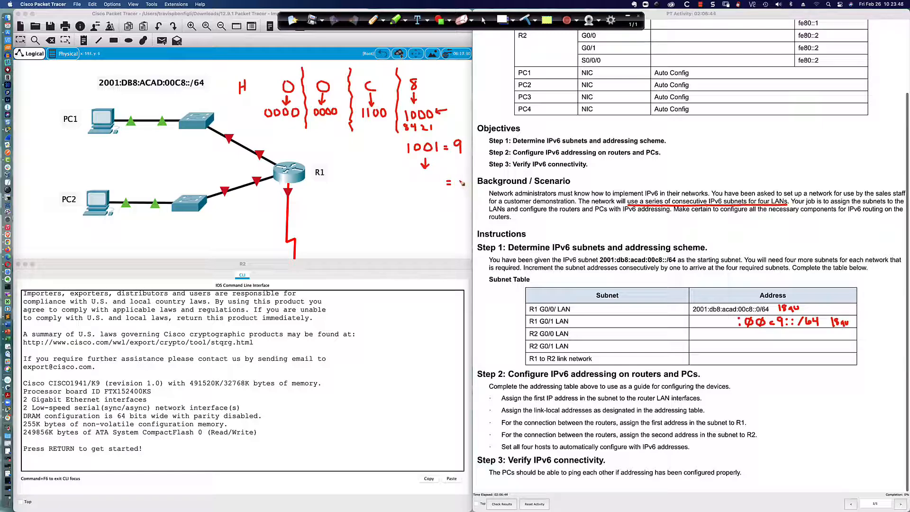
pyautogui.moveTo(459, 175)
pyautogui.mouseDown()
pyautogui.moveTo(458, 188)
pyautogui.moveTo(465, 182)
pyautogui.mouseUp()
pyautogui.moveTo(469, 148); pyautogui.dragTo(470, 175)
pyautogui.moveTo(425, 83); pyautogui.dragTo(468, 130)
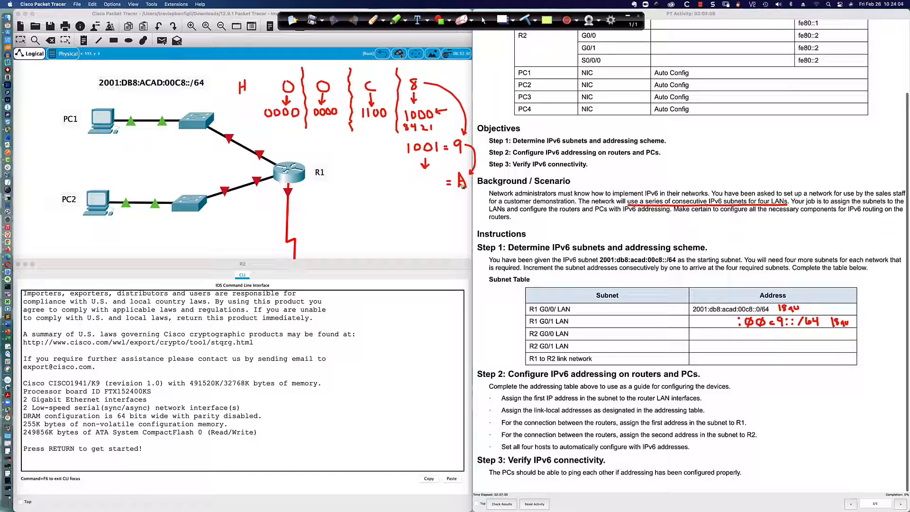
# Underline the A, write 1010 before it, and continue the list with 1011 = B and 1100 = C
pyautogui.moveTo(458, 191); pyautogui.dragTo(468, 190)
pyautogui.moveTo(409, 176)
pyautogui.mouseDown()
pyautogui.moveTo(410, 189)
pyautogui.moveTo(422, 181)
pyautogui.moveTo(430, 189)
pyautogui.moveTo(436, 179)
pyautogui.mouseUp()
pyautogui.moveTo(470, 183)
pyautogui.mouseDown()
pyautogui.moveTo(480, 202)
pyautogui.moveTo(454, 215)
pyautogui.moveTo(463, 224)
pyautogui.moveTo(467, 211)
pyautogui.moveTo(466, 227)
pyautogui.mouseUp()
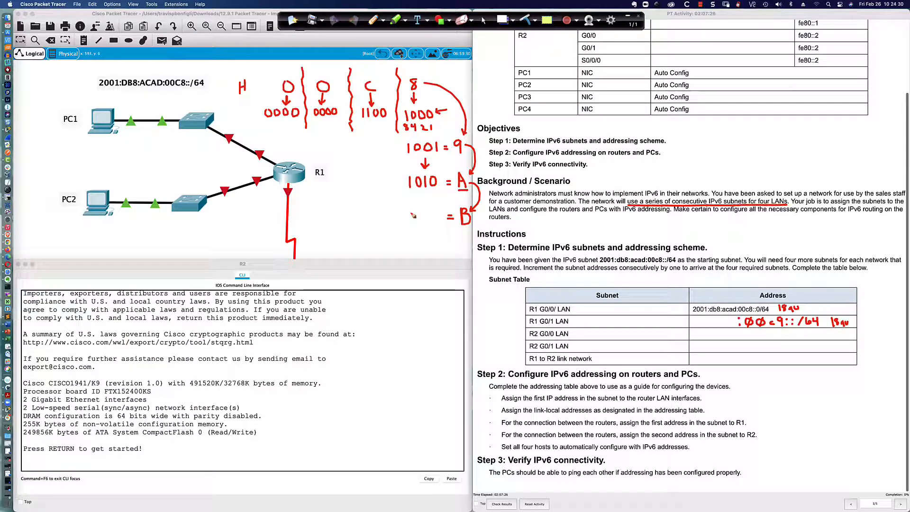
pyautogui.moveTo(410, 212)
pyautogui.mouseDown()
pyautogui.moveTo(411, 224)
pyautogui.moveTo(422, 225)
pyautogui.moveTo(421, 212)
pyautogui.moveTo(477, 252)
pyautogui.mouseUp()
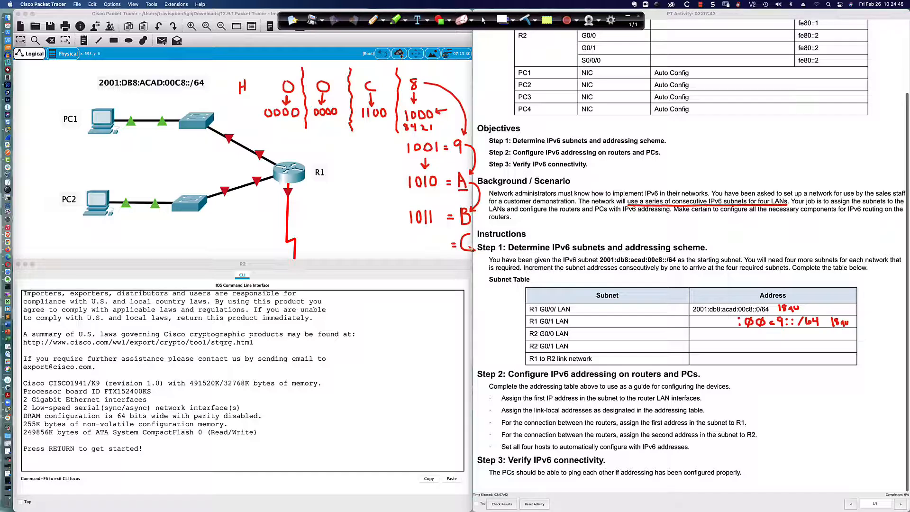
pyautogui.moveTo(412, 240)
pyautogui.mouseDown()
pyautogui.moveTo(412, 252)
pyautogui.moveTo(429, 241)
pyautogui.moveTo(442, 252)
pyautogui.moveTo(437, 239)
pyautogui.mouseUp()
# Handwrite :CA::/64 with the note 18q in the R2 G0/0 LAN row of the subnet table
pyautogui.click(739, 331)
pyautogui.click(740, 338)
pyautogui.moveTo(758, 332)
pyautogui.mouseDown()
pyautogui.moveTo(750, 333)
pyautogui.moveTo(764, 337)
pyautogui.mouseUp()
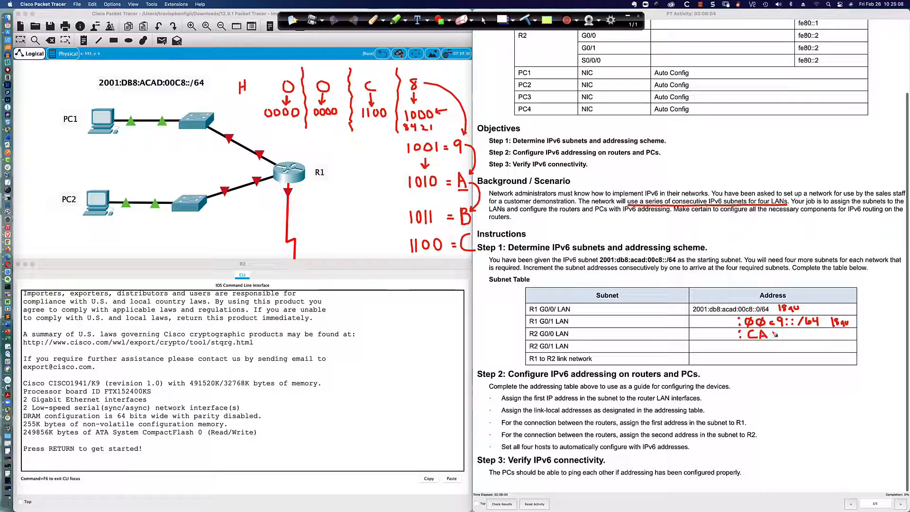
pyautogui.click(772, 332)
pyautogui.click(773, 338)
pyautogui.click(778, 333)
pyautogui.click(778, 337)
pyautogui.moveTo(788, 330)
pyautogui.mouseDown()
pyautogui.moveTo(783, 340)
pyautogui.moveTo(799, 340)
pyautogui.mouseUp()
pyautogui.moveTo(829, 332); pyautogui.dragTo(846, 346)
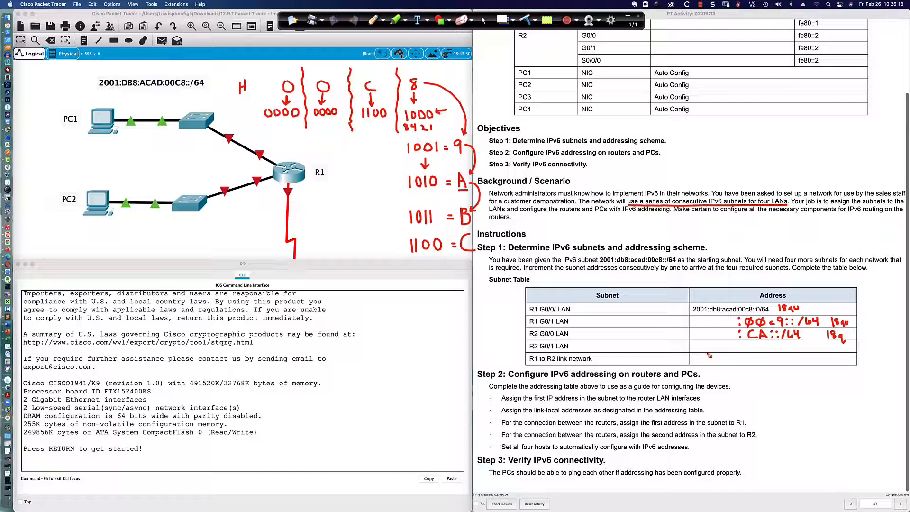
# Number the four added subnets 1 to 4 and handwrite :CB::/64 in the R2 G0/1 LAN row
pyautogui.click(741, 343)
pyautogui.click(742, 349)
pyautogui.moveTo(715, 323); pyautogui.dragTo(724, 363)
pyautogui.click(742, 357)
pyautogui.click(742, 363)
pyautogui.moveTo(760, 343)
pyautogui.mouseDown()
pyautogui.moveTo(753, 346)
pyautogui.moveTo(765, 352)
pyautogui.moveTo(772, 345)
pyautogui.moveTo(765, 351)
pyautogui.mouseUp()
pyautogui.click(778, 344)
pyautogui.click(779, 349)
pyautogui.click(781, 345)
pyautogui.moveTo(792, 340)
pyautogui.mouseDown()
pyautogui.moveTo(787, 355)
pyautogui.moveTo(808, 350)
pyautogui.moveTo(805, 359)
pyautogui.moveTo(758, 364)
pyautogui.moveTo(771, 363)
pyautogui.mouseUp()
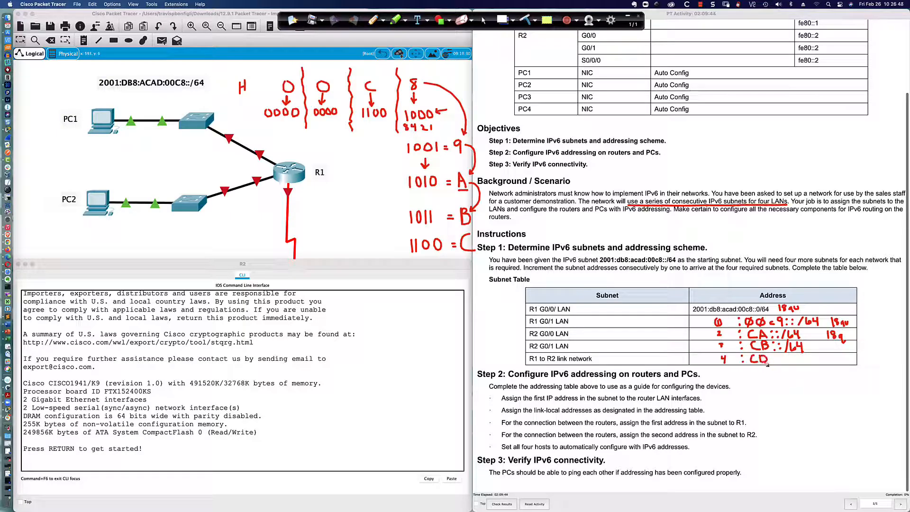
# Handwrite :CC::/64 in the R1 to R2 link network row, undoing the mistaken D
pyautogui.click(777, 357)
pyautogui.click(776, 363)
pyautogui.press('super+z')
pyautogui.press('super+z')
pyautogui.moveTo(765, 356); pyautogui.dragTo(770, 362)
pyautogui.click(775, 357)
pyautogui.click(775, 362)
pyautogui.click(782, 356)
pyautogui.click(783, 362)
pyautogui.moveTo(794, 355)
pyautogui.mouseDown()
pyautogui.moveTo(792, 365)
pyautogui.moveTo(804, 359)
pyautogui.moveTo(808, 366)
pyautogui.mouseUp()
# Leave drawing mode, check the addressing table, and open router R1's command line at its user prompt
pyautogui.click(484, 21)
pyautogui.scroll(5, 742, 339)
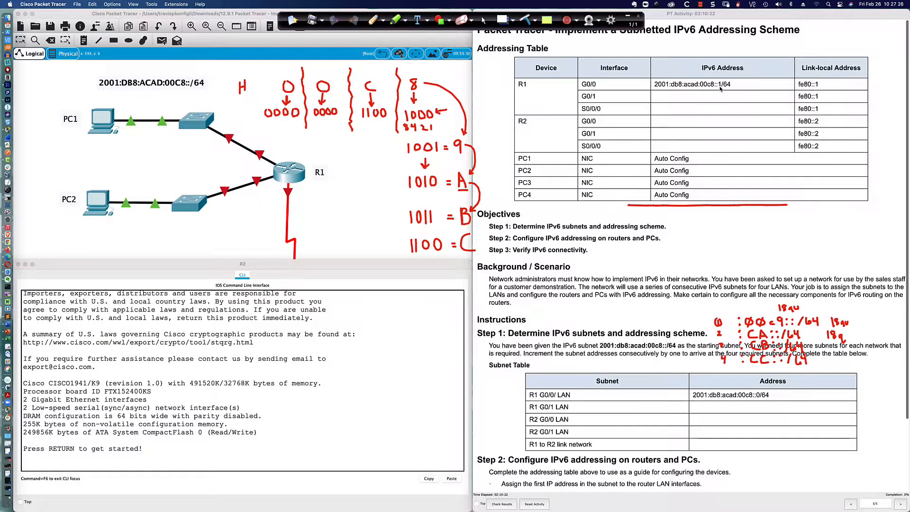
pyautogui.scroll(-5, 720, 88)
pyautogui.scroll(1, 720, 88)
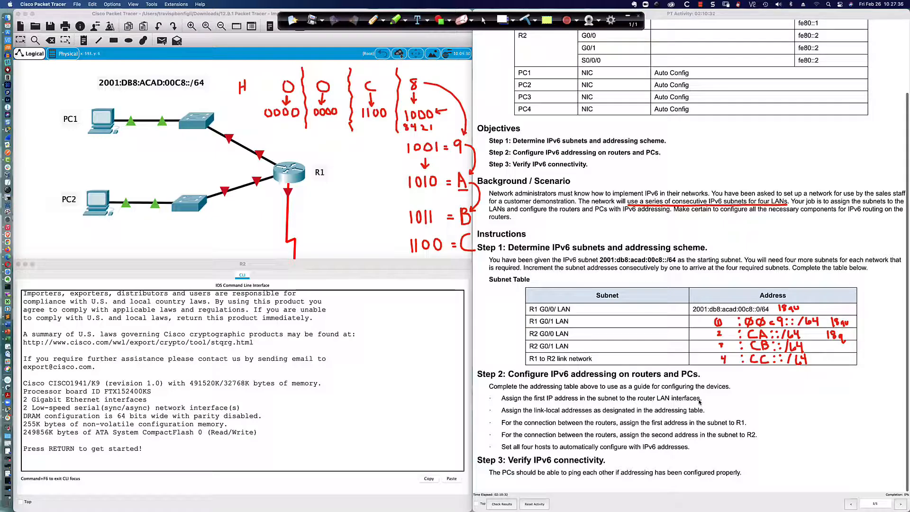
pyautogui.click(145, 100)
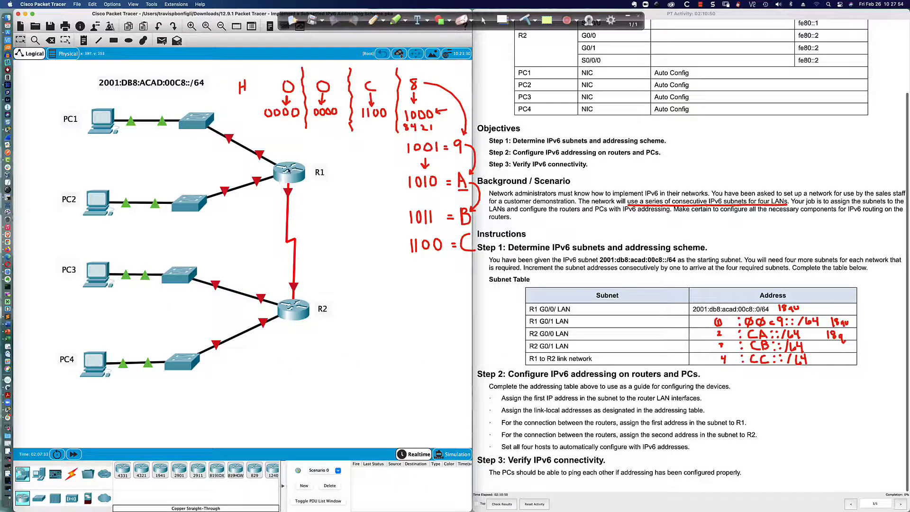
pyautogui.click(289, 172)
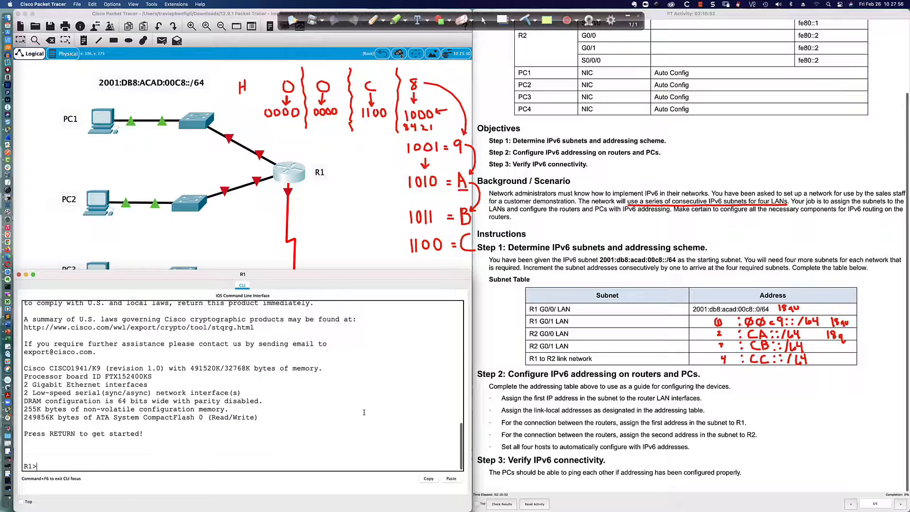
pyautogui.press('Return')
pyautogui.press('Return')
pyautogui.press('Return')
pyautogui.press('Return')
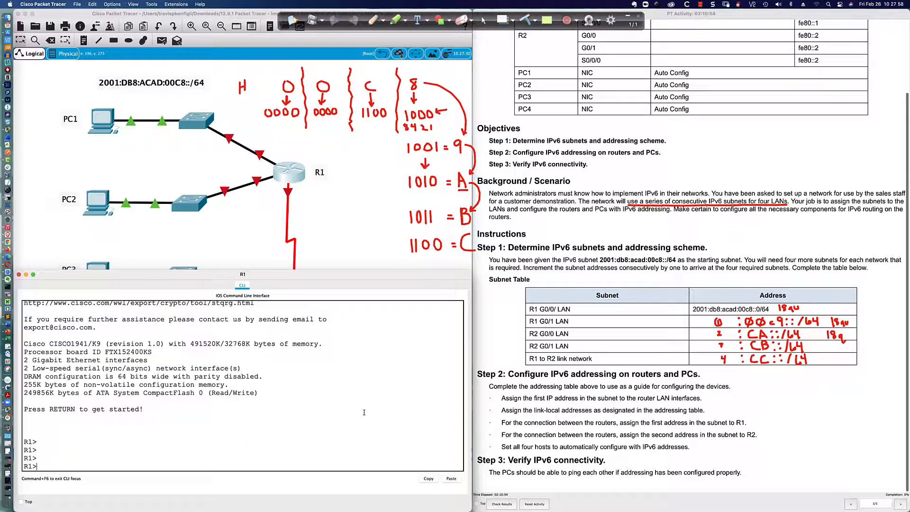
# Enter privileged mode and global configuration mode on R1 with en and conf t
pyautogui.write('en')
pyautogui.press('Return')
pyautogui.write('conf t')
pyautogui.press('Return')
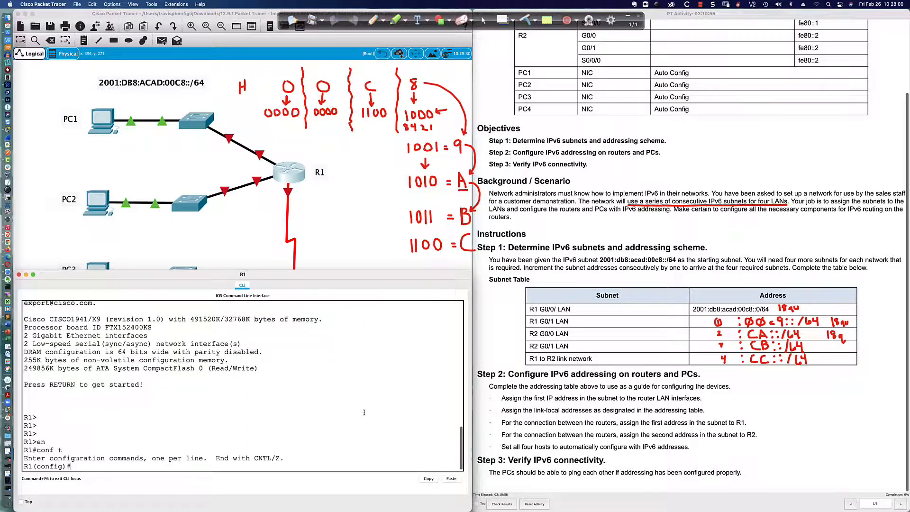
# List R1's interface status for IPv4 and IPv6 with do sh ip int bri and do sh ipv6 int bri
pyautogui.write('do sh ip int bri')
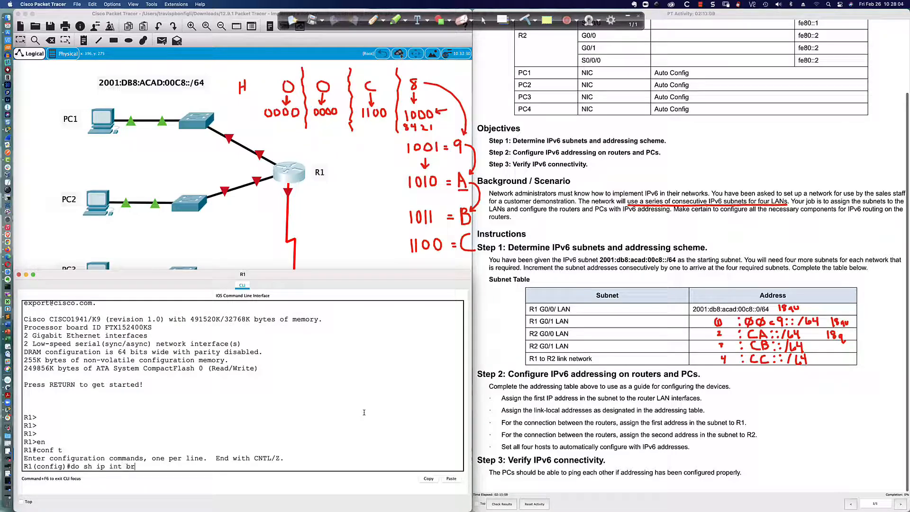
pyautogui.press('Return')
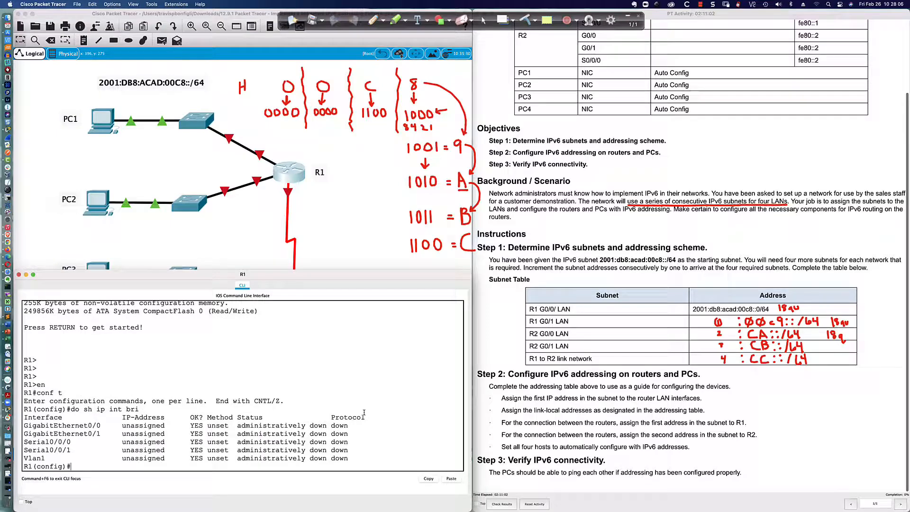
pyautogui.press('Up')
pyautogui.write('v')
pyautogui.write('6')
pyautogui.press('Return')
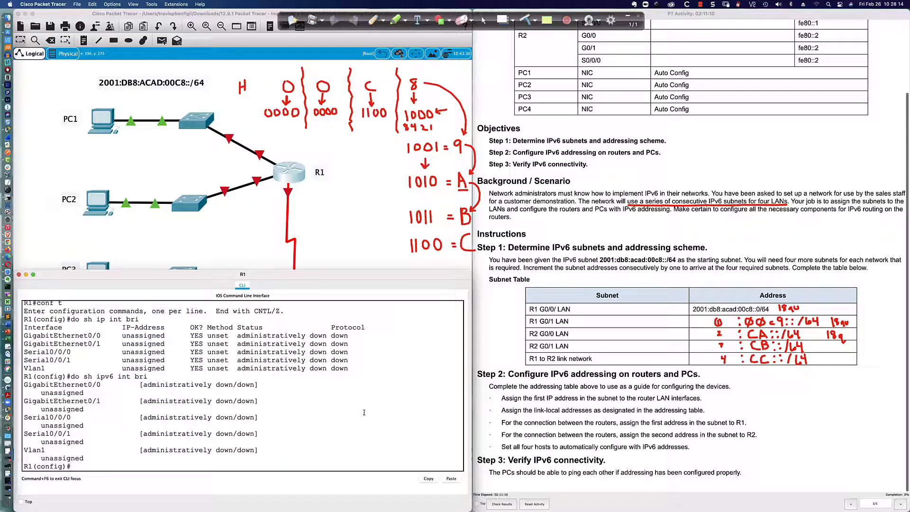
# Enter configuration for R1's interface gi0/0 and enable it with no shut
pyautogui.write('int gi0/0')
pyautogui.press('Return')
pyautogui.write('no shut')
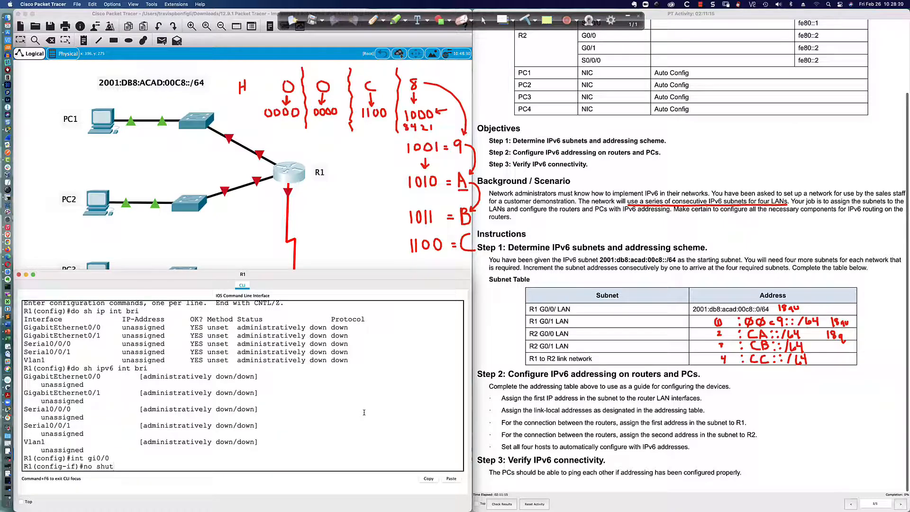
pyautogui.press('Return')
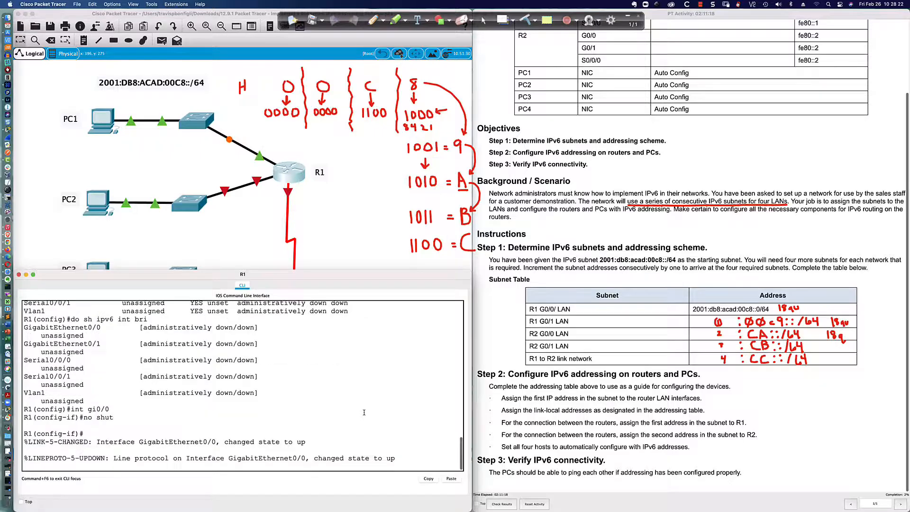
pyautogui.press('Return')
pyautogui.press('Return')
pyautogui.press('Return')
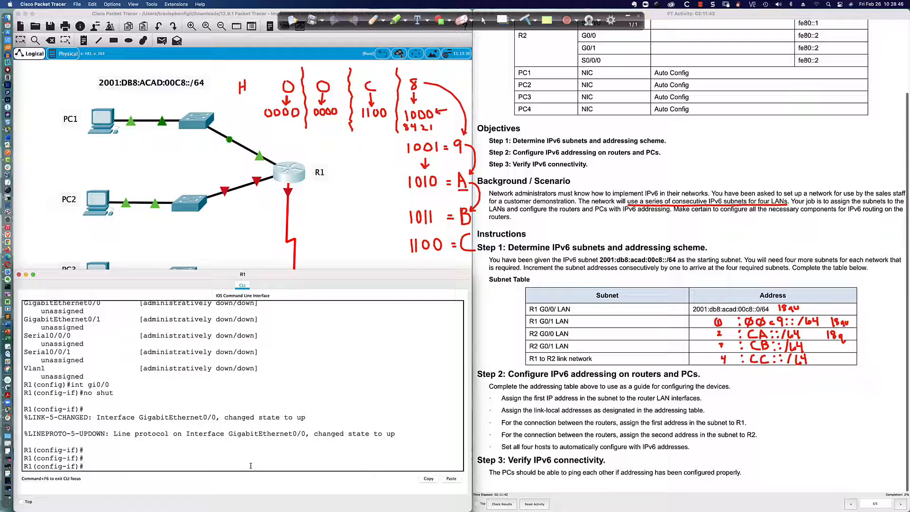
# Assign the IPv6 address 2001:db8:acad:00c8::1/64 to R1's interface gi0/0
pyautogui.write('ipv6 add 2001:db8:')
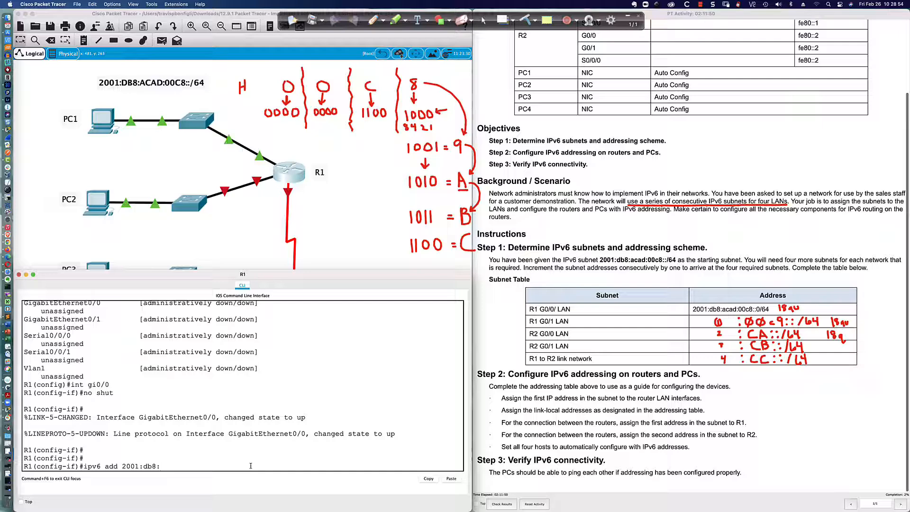
pyautogui.write('acad')
pyautogui.write(':00c8')
pyautogui.write('::1/64')
pyautogui.press('Return')
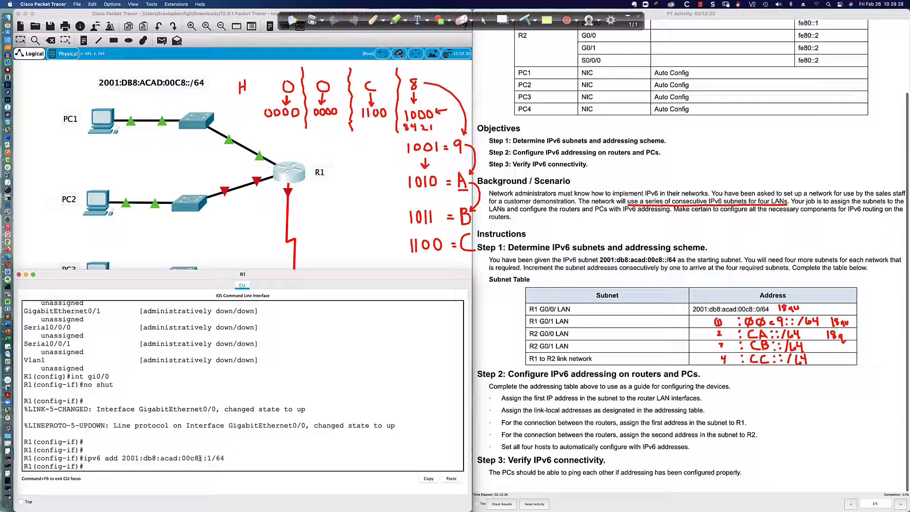
# Annotate ::1 in the address command with 48 and an arrow above and an underlined 0001 below
pyautogui.moveTo(200, 458); pyautogui.dragTo(205, 458)
pyautogui.click(209, 458)
pyautogui.click(373, 19)
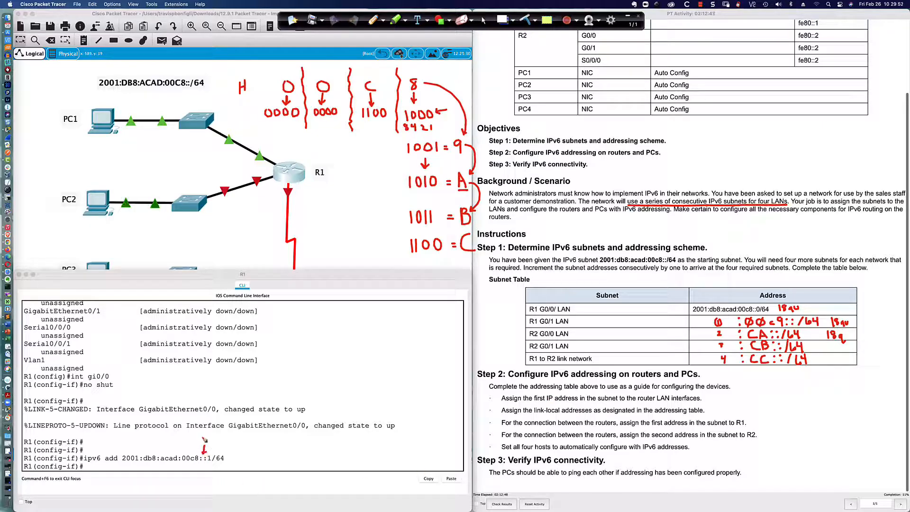
pyautogui.moveTo(200, 434)
pyautogui.mouseDown()
pyautogui.moveTo(205, 443)
pyautogui.moveTo(212, 436)
pyautogui.moveTo(210, 464)
pyautogui.mouseUp()
pyautogui.moveTo(211, 468)
pyautogui.mouseDown()
pyautogui.moveTo(208, 475)
pyautogui.moveTo(230, 469)
pyautogui.moveTo(242, 481)
pyautogui.mouseUp()
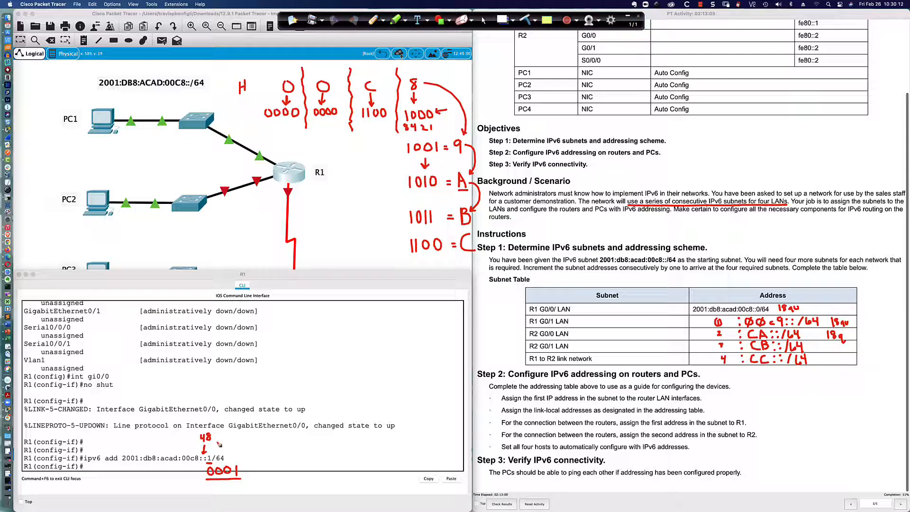
pyautogui.moveTo(211, 434)
pyautogui.mouseDown()
pyautogui.moveTo(236, 460)
pyautogui.moveTo(216, 433)
pyautogui.mouseUp()
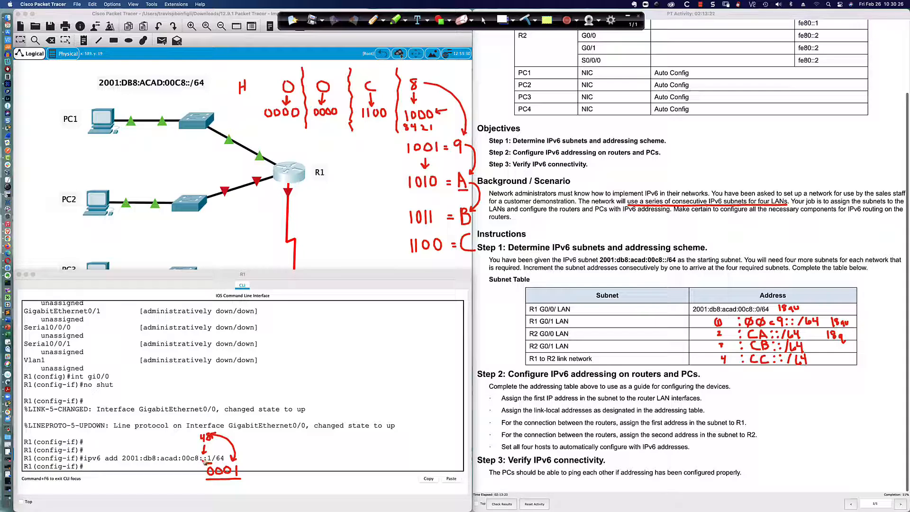
# Handwrite the underlined expansion 0000:0000:0000:0001 beside the address command, with an arrow from the double colon
pyautogui.moveTo(291, 442); pyautogui.dragTo(404, 438)
pyautogui.click(323, 440)
pyautogui.click(324, 446)
pyautogui.click(370, 438)
pyautogui.click(371, 445)
pyautogui.click(403, 437)
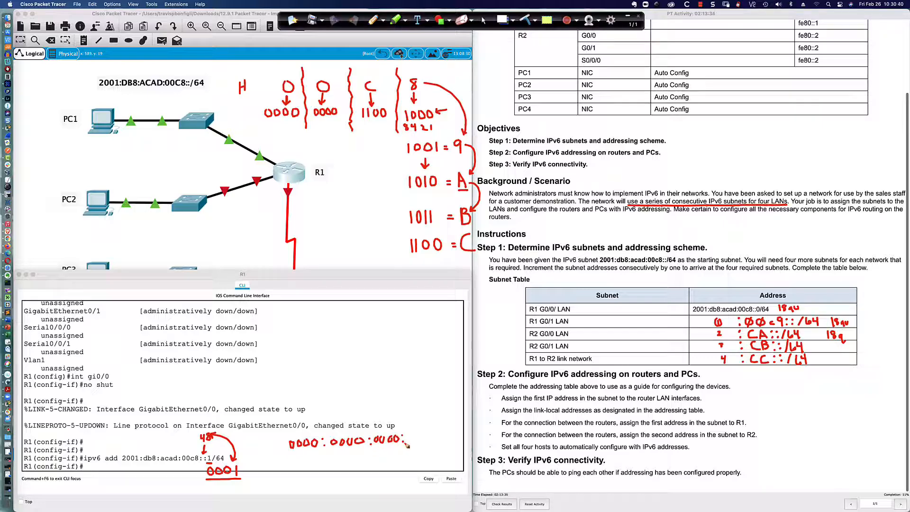
pyautogui.moveTo(413, 437); pyautogui.dragTo(434, 446)
pyautogui.moveTo(203, 443)
pyautogui.mouseDown()
pyautogui.moveTo(199, 480)
pyautogui.moveTo(258, 451)
pyautogui.moveTo(281, 453)
pyautogui.mouseUp()
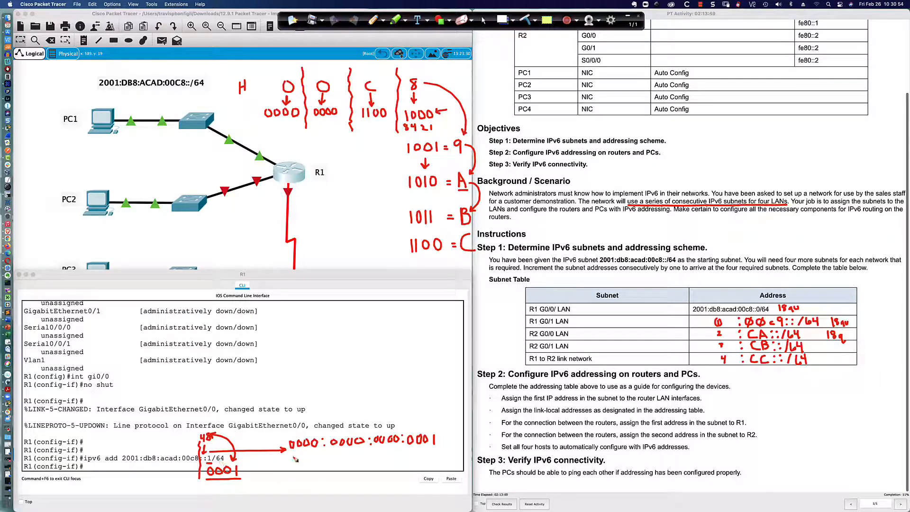
pyautogui.moveTo(292, 457); pyautogui.dragTo(443, 454)
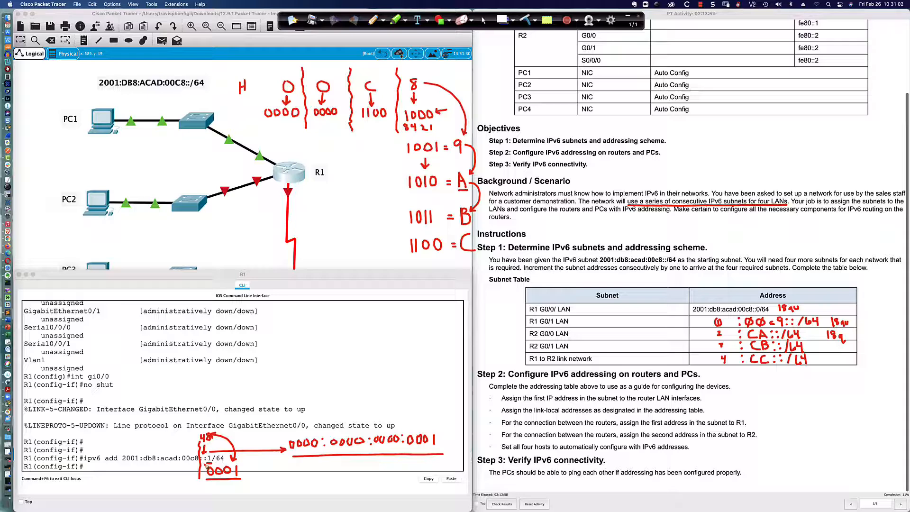
# Undo the latest pen strokes and erase the remaining handwriting over R1's command line
pyautogui.press('super+z')
pyautogui.press('super+z')
pyautogui.press('super+z')
pyautogui.press('super+z')
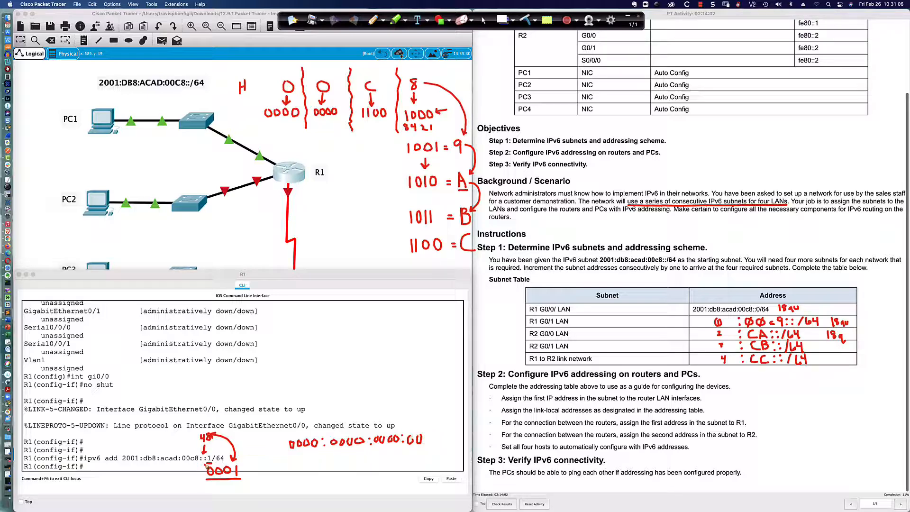
pyautogui.press('super+z')
pyautogui.press('super+z')
pyautogui.click(468, 22)
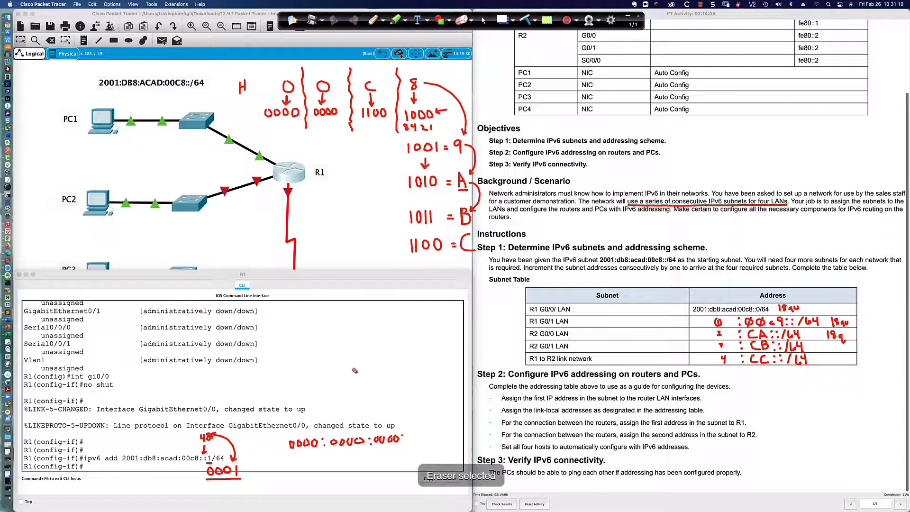
pyautogui.moveTo(381, 441)
pyautogui.mouseDown()
pyautogui.moveTo(403, 441)
pyautogui.moveTo(297, 440)
pyautogui.moveTo(286, 445)
pyautogui.moveTo(332, 446)
pyautogui.moveTo(284, 449)
pyautogui.moveTo(343, 440)
pyautogui.moveTo(285, 449)
pyautogui.moveTo(298, 451)
pyautogui.moveTo(199, 437)
pyautogui.moveTo(207, 480)
pyautogui.moveTo(239, 479)
pyautogui.moveTo(204, 481)
pyautogui.moveTo(211, 472)
pyautogui.moveTo(243, 477)
pyautogui.moveTo(185, 483)
pyautogui.moveTo(237, 469)
pyautogui.moveTo(207, 465)
pyautogui.moveTo(242, 471)
pyautogui.mouseUp()
pyautogui.moveTo(295, 450)
pyautogui.mouseDown()
pyautogui.moveTo(231, 455)
pyautogui.moveTo(231, 463)
pyautogui.moveTo(230, 442)
pyautogui.moveTo(211, 435)
pyautogui.moveTo(255, 450)
pyautogui.moveTo(256, 466)
pyautogui.mouseUp()
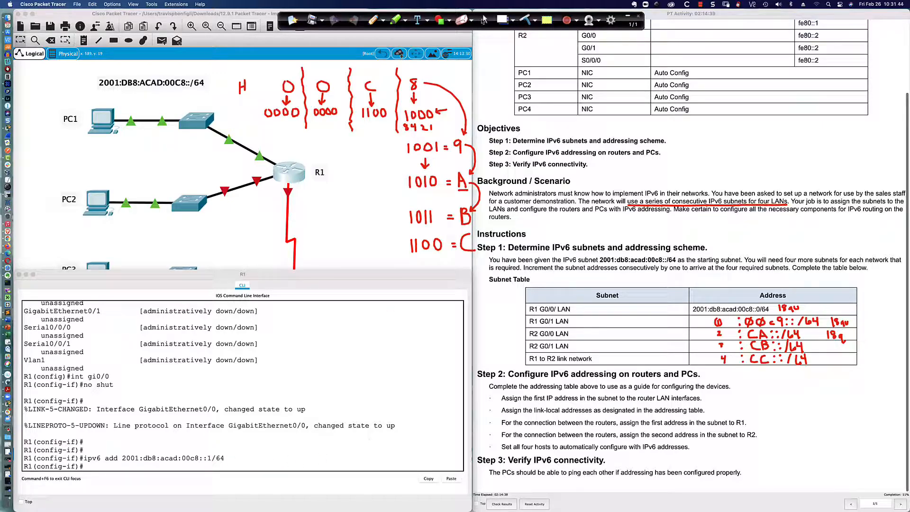
# Run do sh ipv6 int bri on R1 and highlight GigabitEthernet0/0's link-local address
pyautogui.click(483, 19)
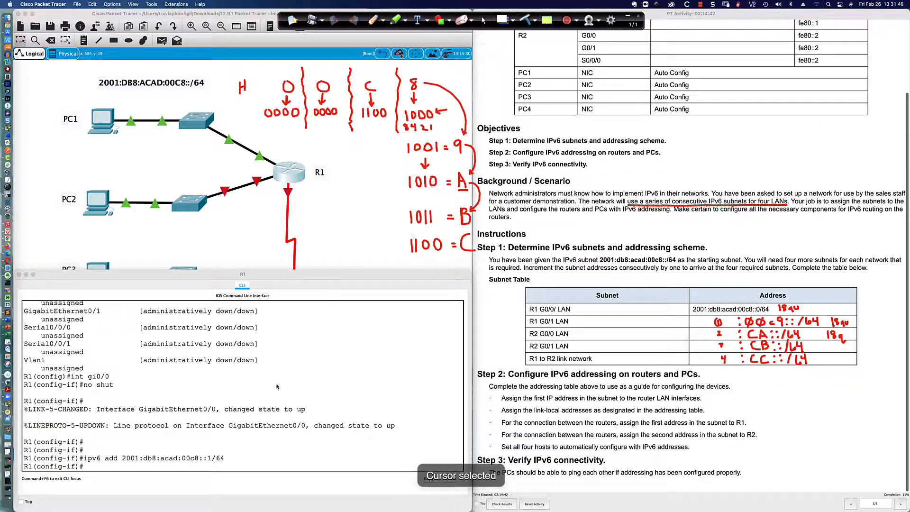
pyautogui.click(237, 466)
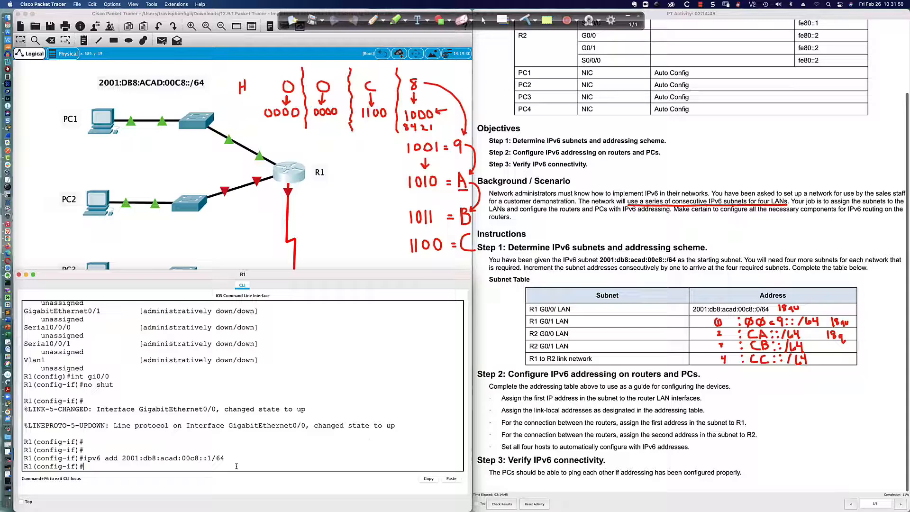
pyautogui.write('do sh ipv6 int bri')
pyautogui.press('Return')
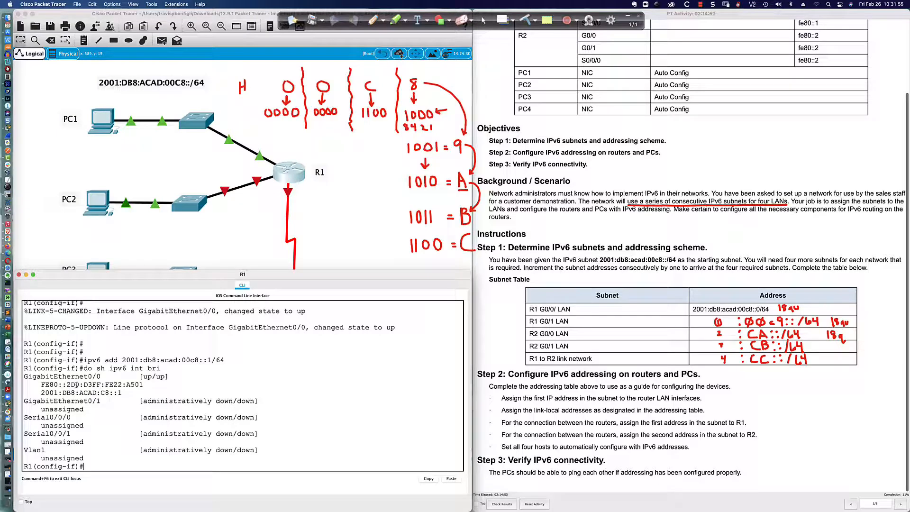
pyautogui.moveTo(42, 384); pyautogui.dragTo(143, 384)
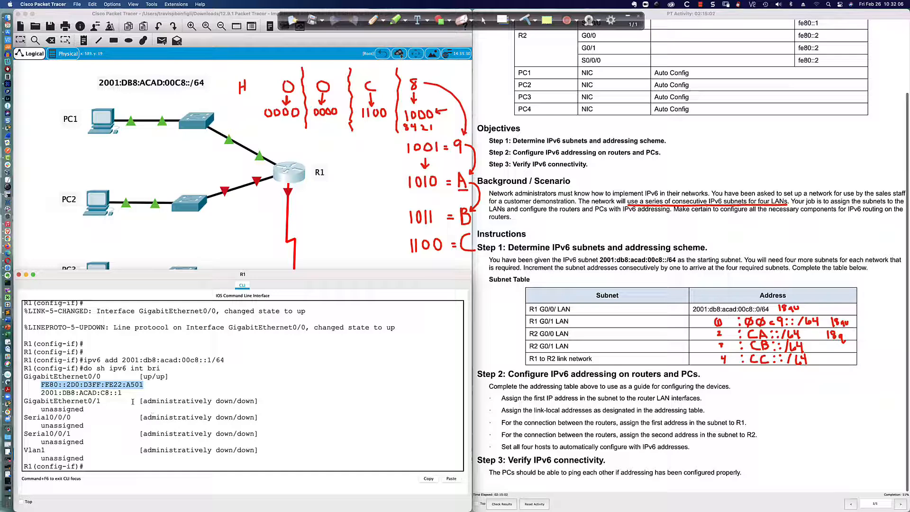
# Assign the link-local address fe80::1 to R1's GigabitEthernet0/0 and highlight the instruction about assigning link-local addresses
pyautogui.click(124, 466)
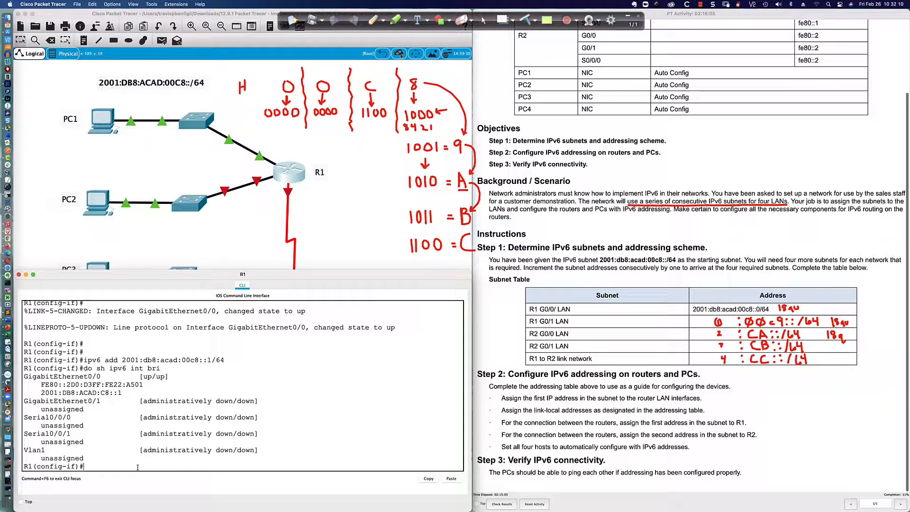
pyautogui.write('ipv6 add fe 0::1 link')
pyautogui.press('Return')
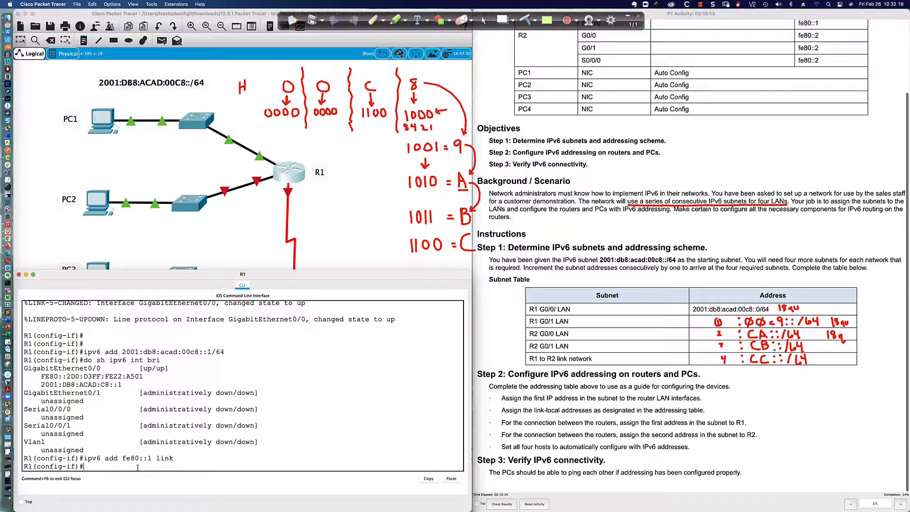
pyautogui.press('Return')
pyautogui.press('Return')
pyautogui.press('Return')
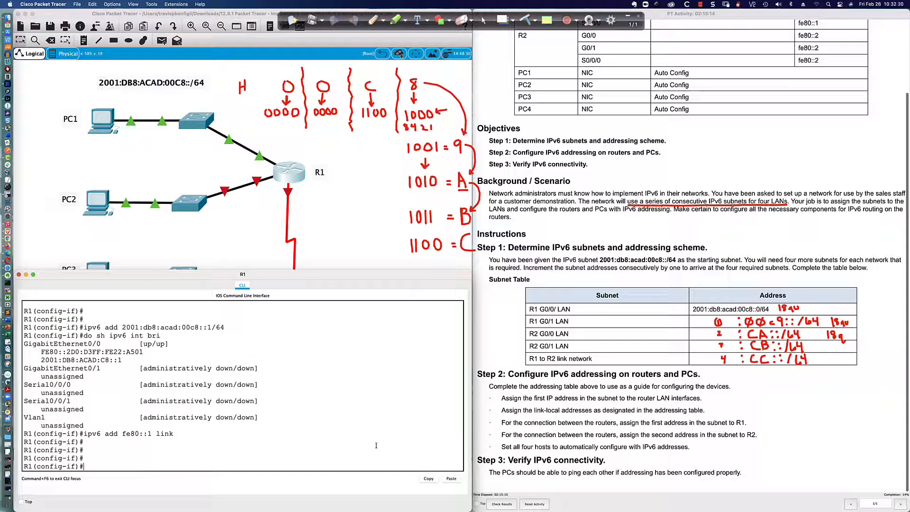
pyautogui.moveTo(502, 412); pyautogui.dragTo(641, 413)
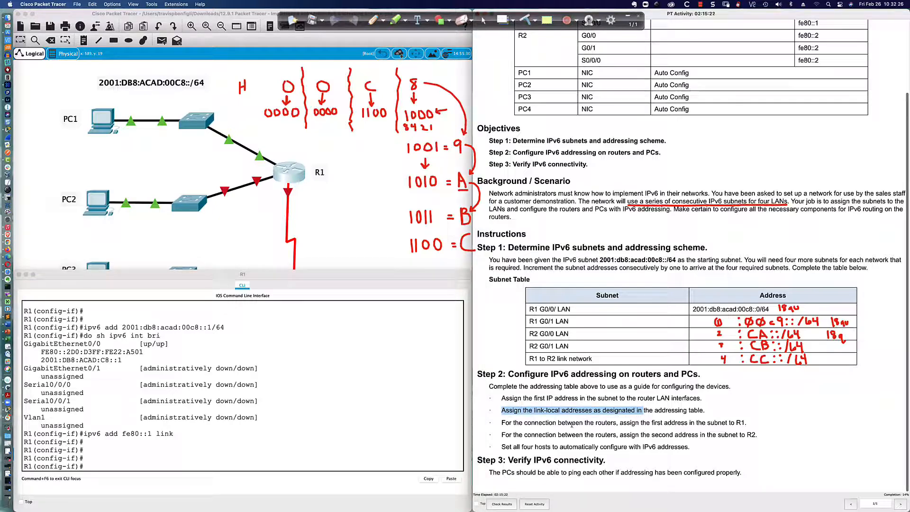
# Enter interface gi0/1 configuration on R1 and enable the interface with no shut
pyautogui.click(354, 304)
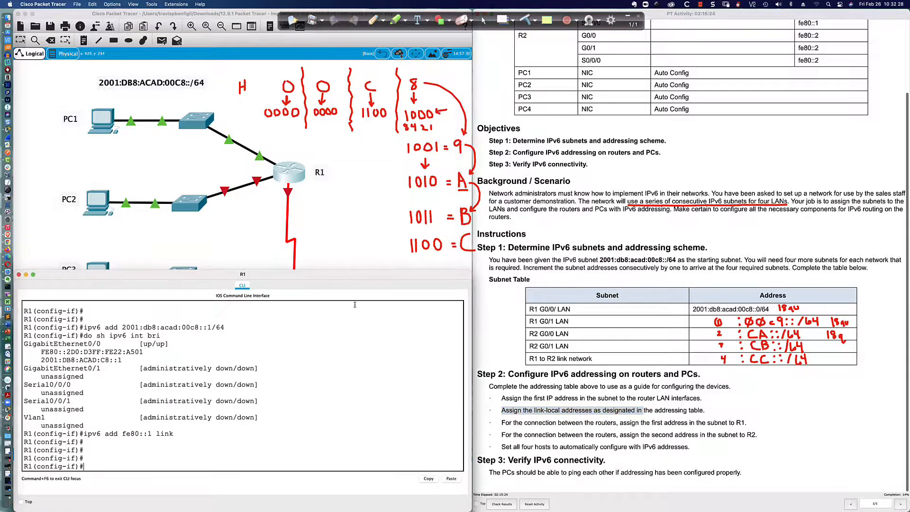
pyautogui.press('Return')
pyautogui.press('Return')
pyautogui.press('Return')
pyautogui.write('int gi0/1')
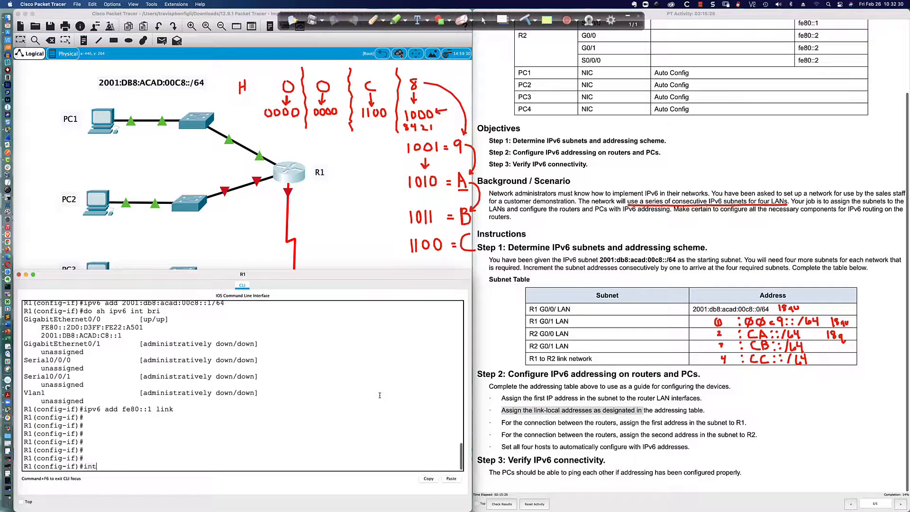
pyautogui.press('Return')
pyautogui.write('no shut')
pyautogui.press('Return')
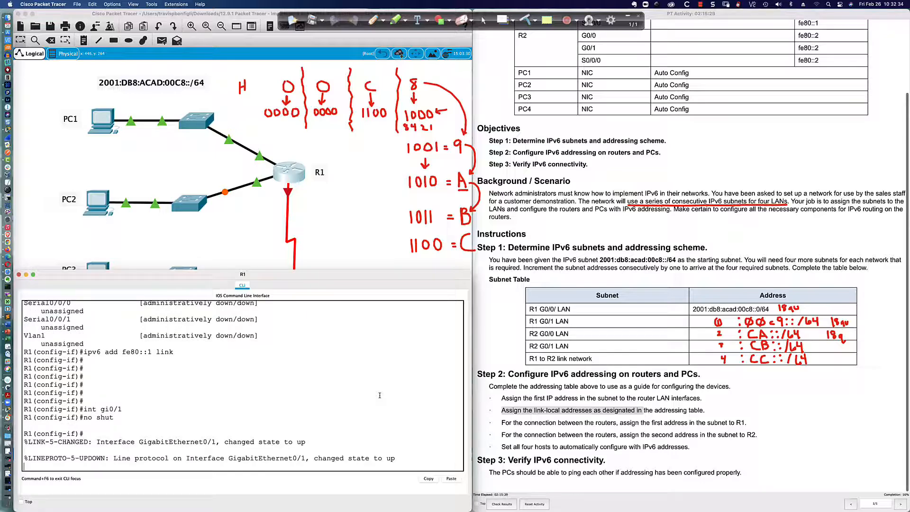
pyautogui.press('Return')
pyautogui.press('Return')
pyautogui.press('Return')
pyautogui.press('Return')
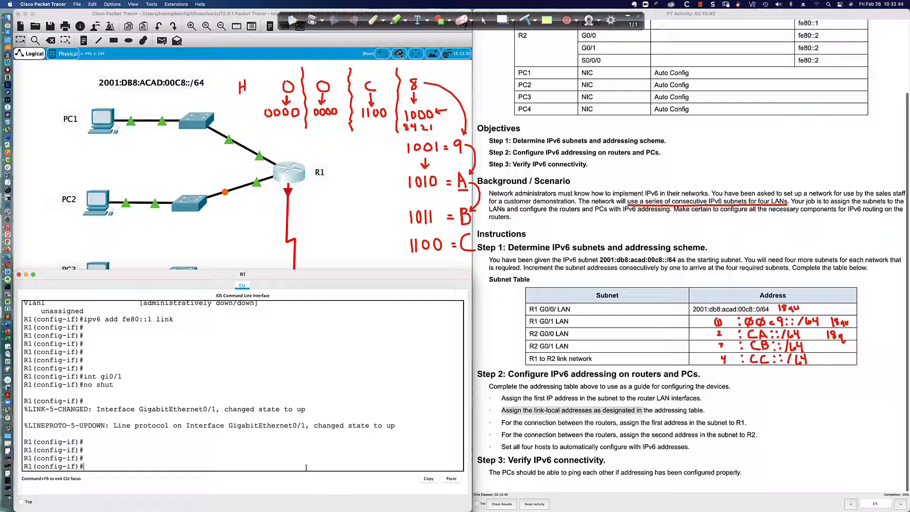
# Assign the link-local address fe80::1 to R1's GigabitEthernet0/1
pyautogui.press('BackSpace')
pyautogui.press('BackSpace')
pyautogui.write('ipv6 add ')
pyautogui.write('fe80:11')
pyautogui.press('Return')
pyautogui.press('Up')
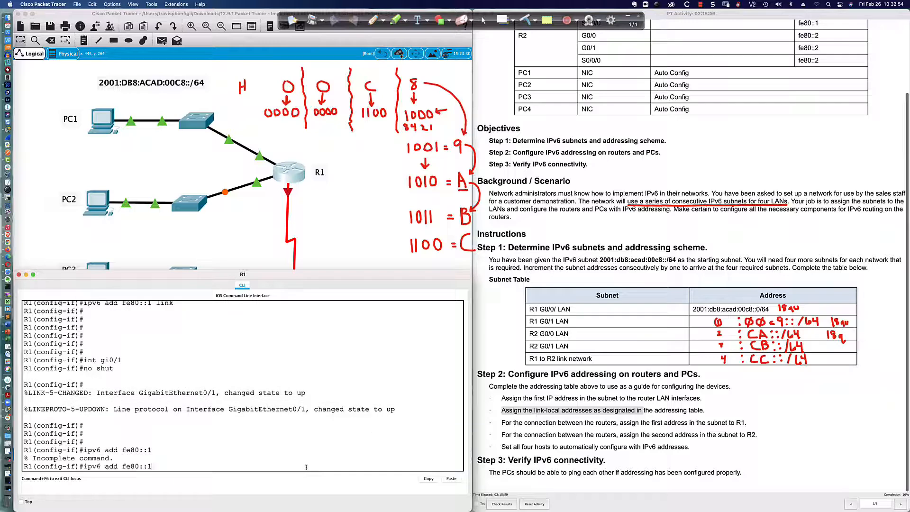
pyautogui.write('link')
pyautogui.press('Return')
pyautogui.press('Return')
pyautogui.press('Return')
pyautogui.press('Return')
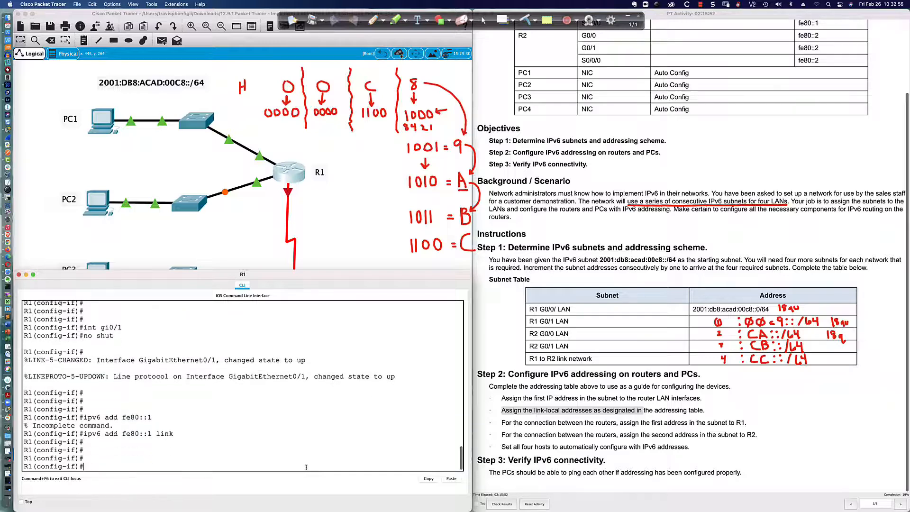
# Assign the IPv6 address 2001:db8:acad:c9::1/64 to R1's GigabitEthernet0/1
pyautogui.write('ipv6 add 2001:db8:')
pyautogui.write('acad:')
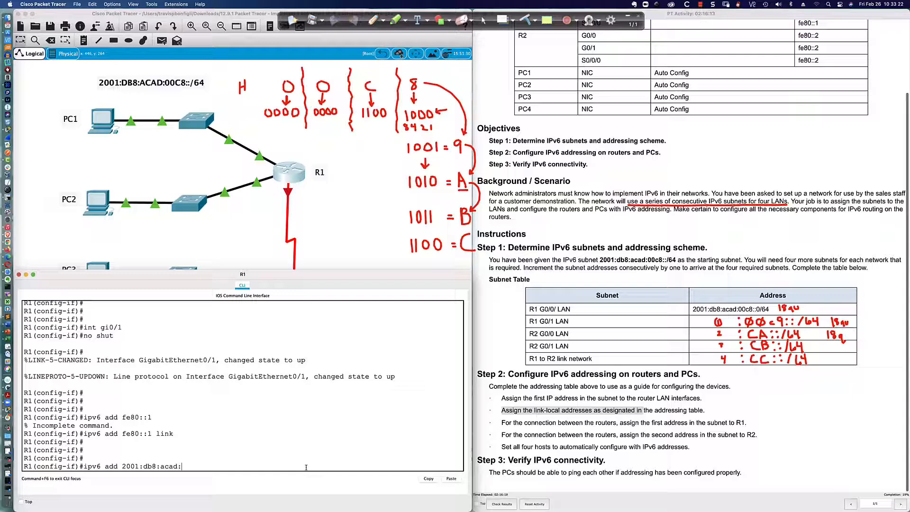
pyautogui.write('c9::1/64')
pyautogui.press('Return')
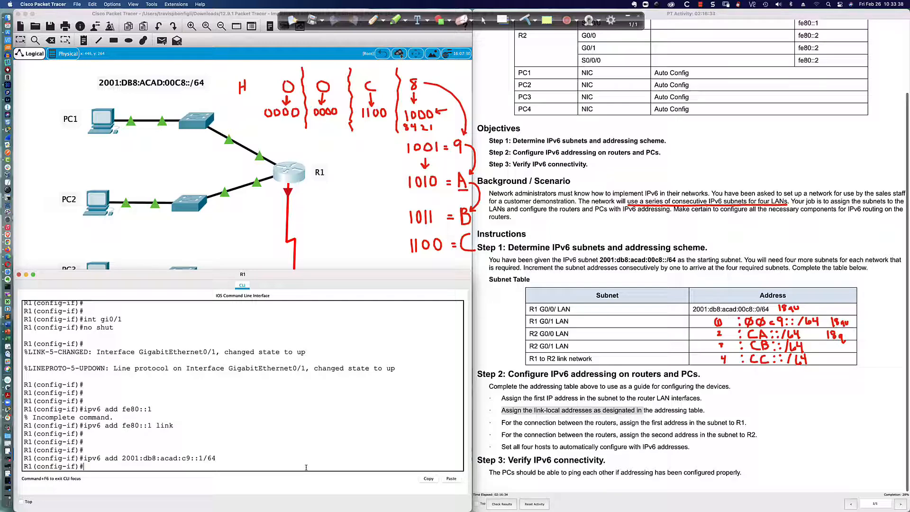
# Run do sh ipv6 int bri on R1 and highlight the instruction about R1's address for the router connection
pyautogui.write('do sh ipv6 int bri')
pyautogui.press('Return')
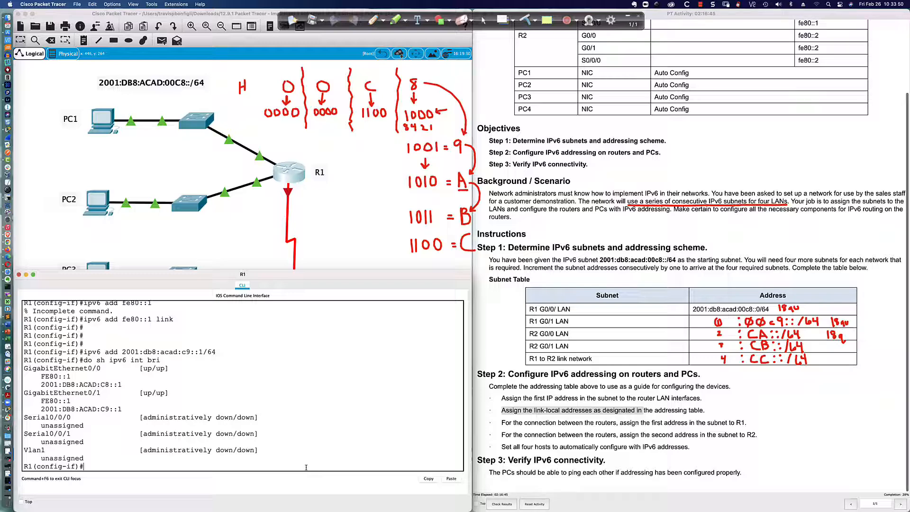
pyautogui.click(508, 447)
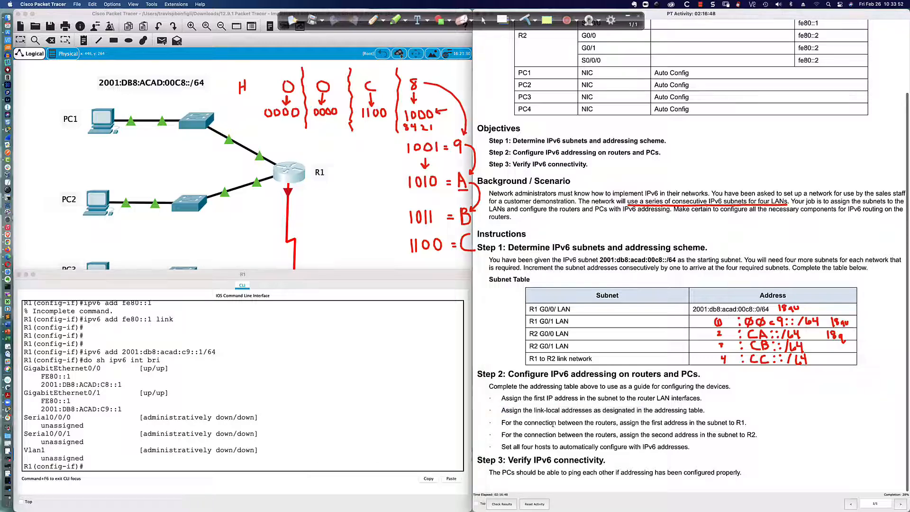
pyautogui.moveTo(502, 423); pyautogui.dragTo(745, 423)
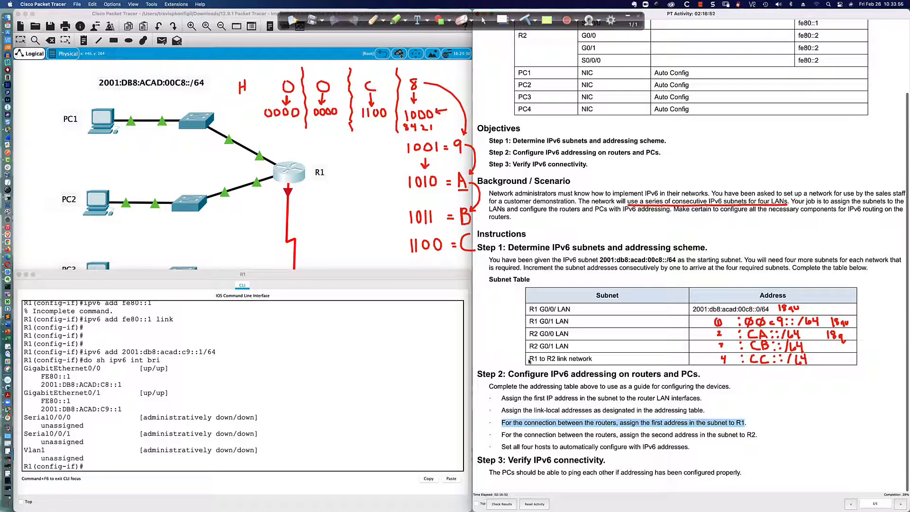
# Open R2's command line and enter global configuration mode with en and conf t
pyautogui.click(320, 244)
pyautogui.click(292, 310)
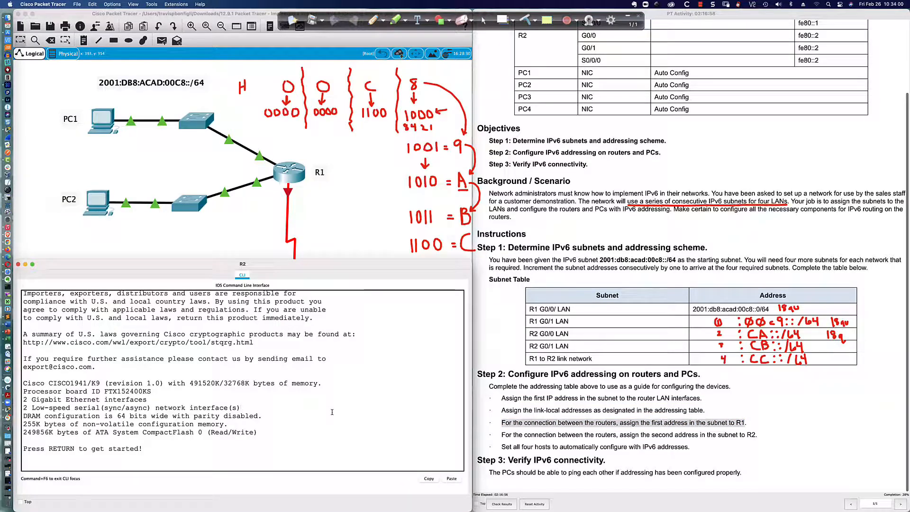
pyautogui.press('Return')
pyautogui.press('Return')
pyautogui.press('Return')
pyautogui.write('en')
pyautogui.press('Return')
pyautogui.write('conf t')
pyautogui.press('Return')
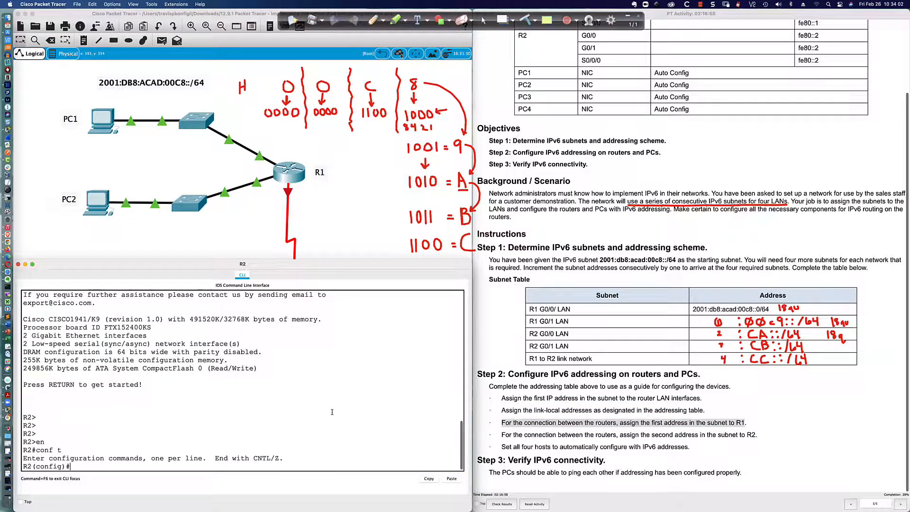
# Enter interface gi0/0 configuration on R2 and enable the interface with no shut
pyautogui.write('int gi0/0')
pyautogui.press('Return')
pyautogui.write('no shut')
pyautogui.press('Return')
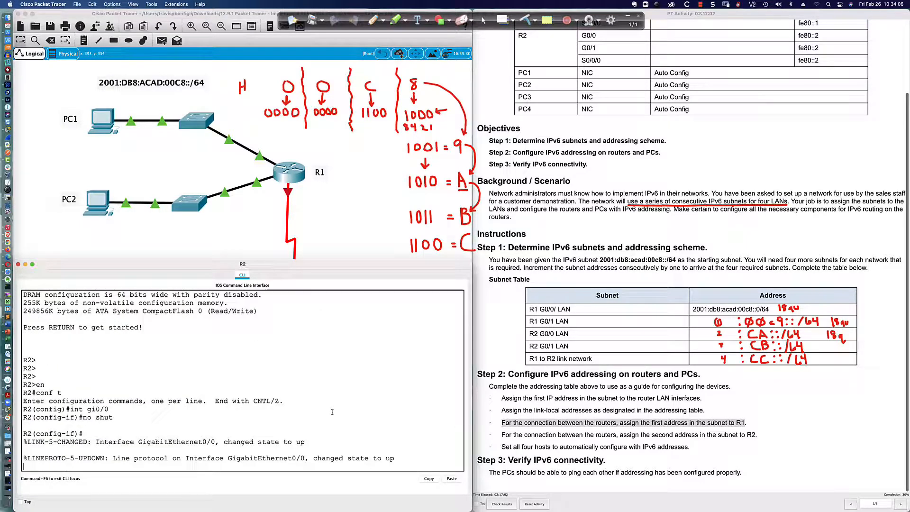
pyautogui.press('Return')
pyautogui.press('Return')
pyautogui.press('Return')
pyautogui.press('Return')
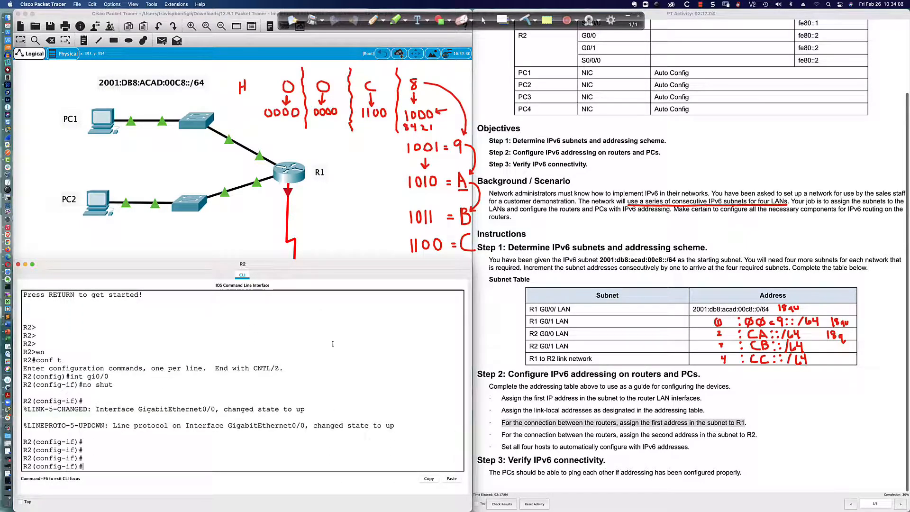
# Fast-forward the simulation time in the topology and reopen R2's command line
pyautogui.click(320, 250)
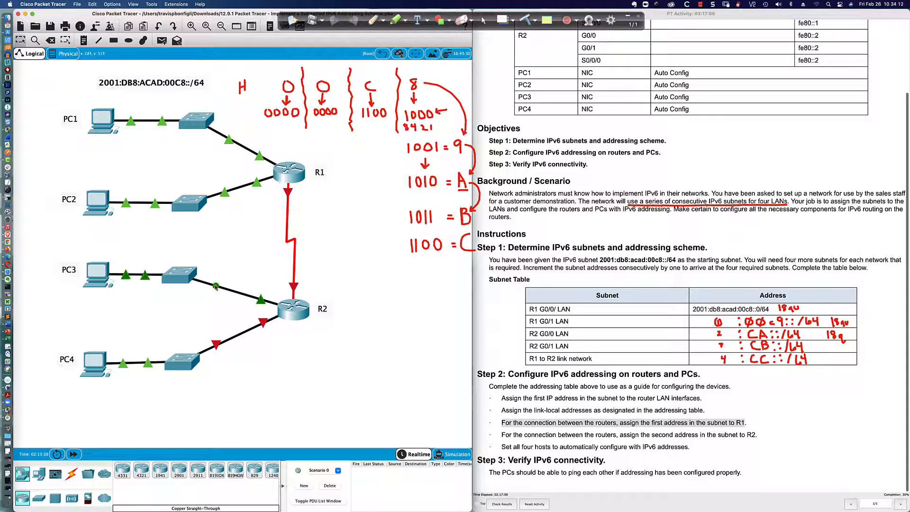
pyautogui.click(72, 456)
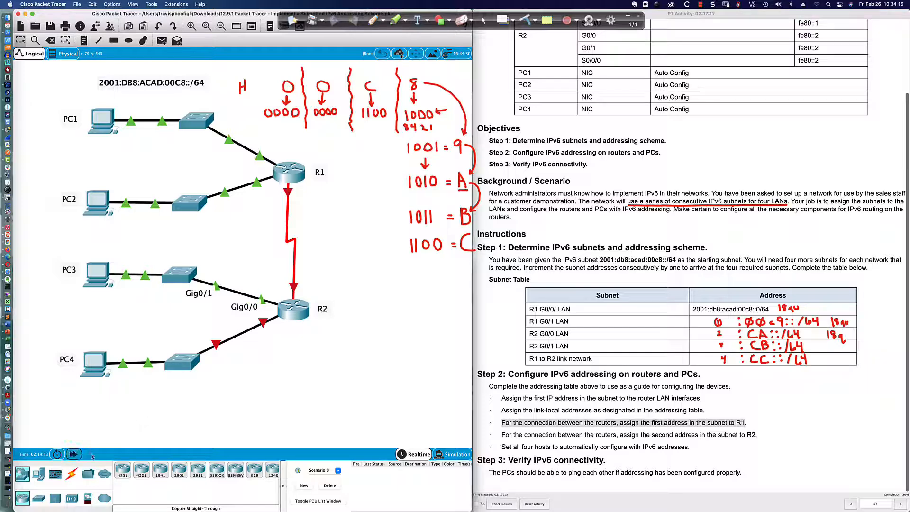
pyautogui.click(74, 455)
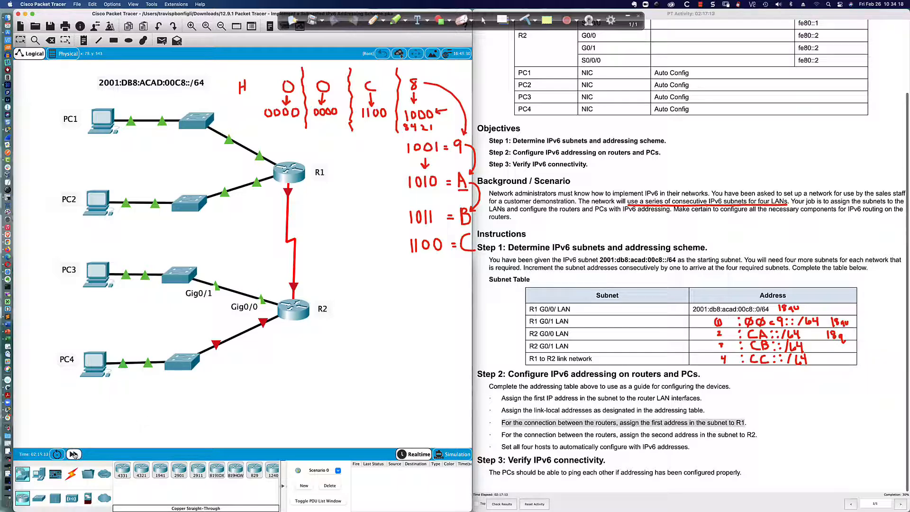
pyautogui.click(74, 456)
pyautogui.click(296, 309)
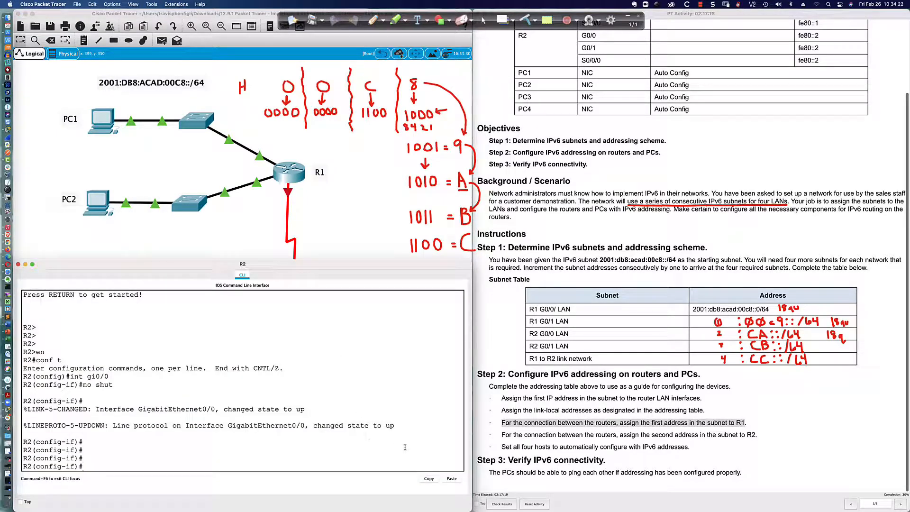
# Assign the link-local address fe80::1 to R2's GigabitEthernet0/0
pyautogui.press('Return')
pyautogui.press('Return')
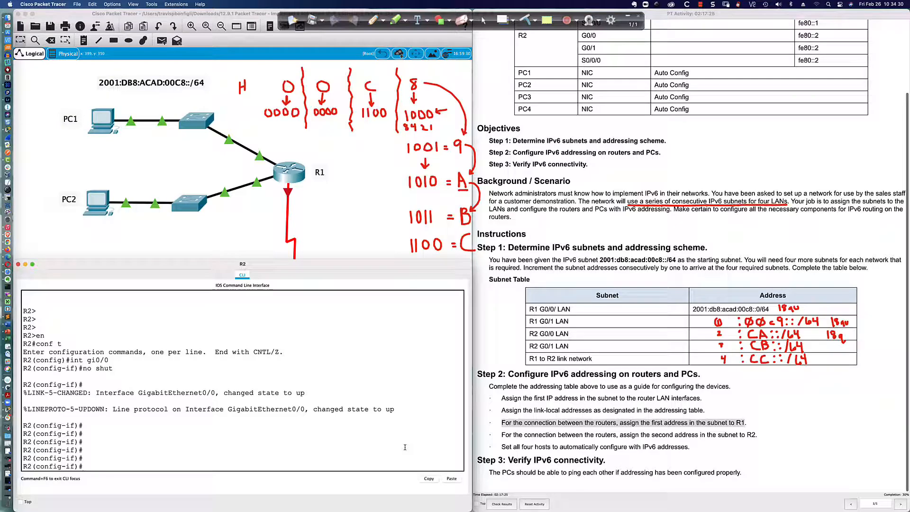
pyautogui.write('ipv6 add fe80::1 link')
pyautogui.press('Return')
# Reissue the link-local address command on R2's GigabitEthernet0/0 with the address changed to fe80::2
pyautogui.press('Up')
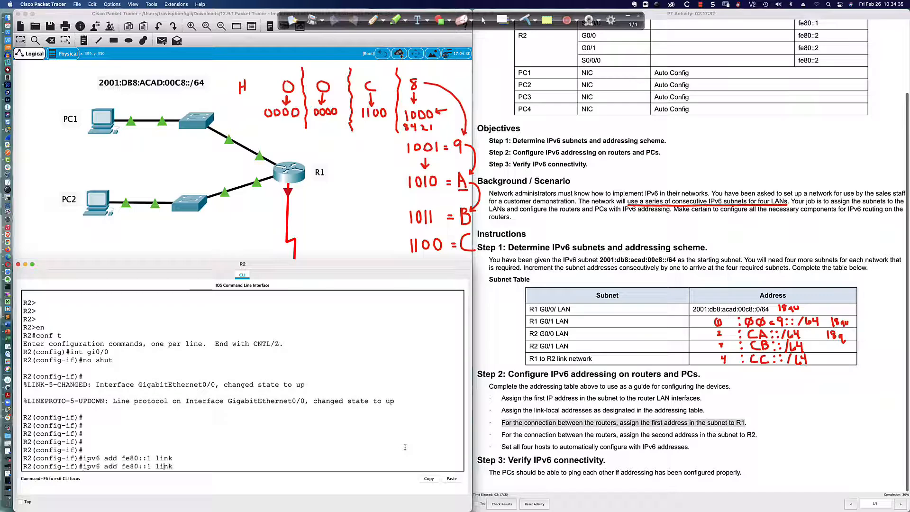
pyautogui.press('Left')
pyautogui.press('Left')
pyautogui.press('Left')
pyautogui.press('Left')
pyautogui.press('Left')
pyautogui.press('BackSpace')
pyautogui.write('2')
pyautogui.press('Return')
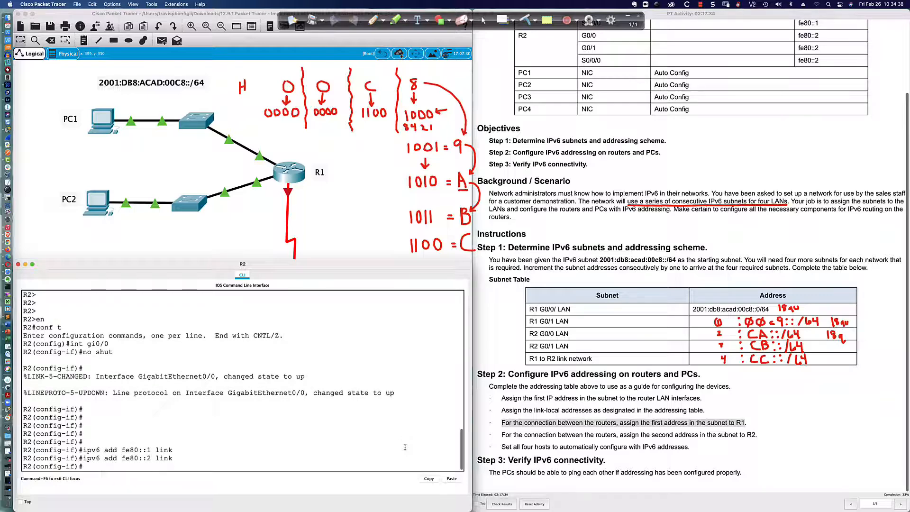
pyautogui.press('Return')
pyautogui.press('Return')
pyautogui.press('Return')
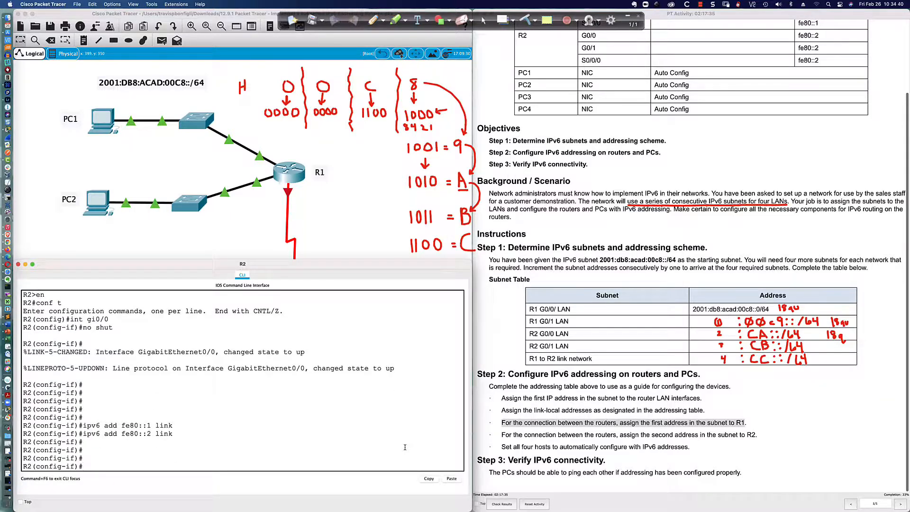
# Assign the IPv6 address 2001:db8:acad:ca::1/64 to R2's GigabitEthernet0/0 and issue no shut again
pyautogui.write('ipv6 add')
pyautogui.write('2001:db')
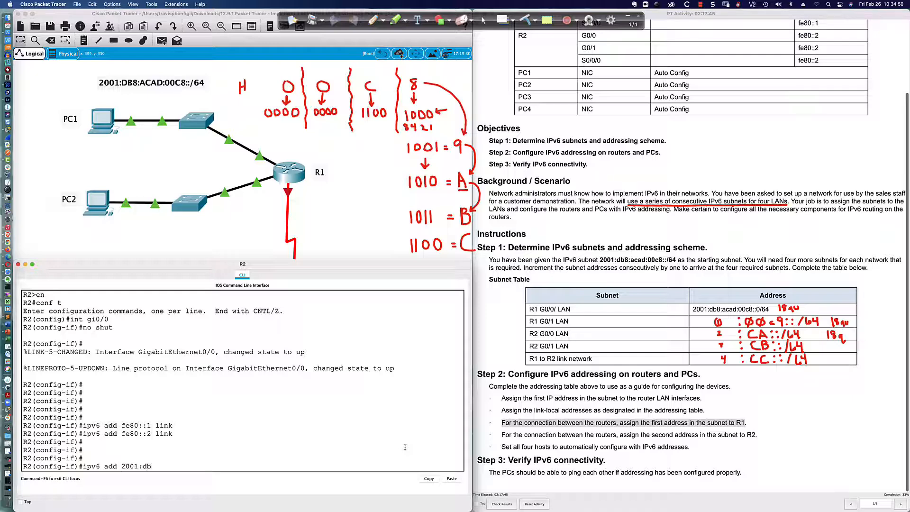
pyautogui.write('8:acad:ca::1/64')
pyautogui.press('Return')
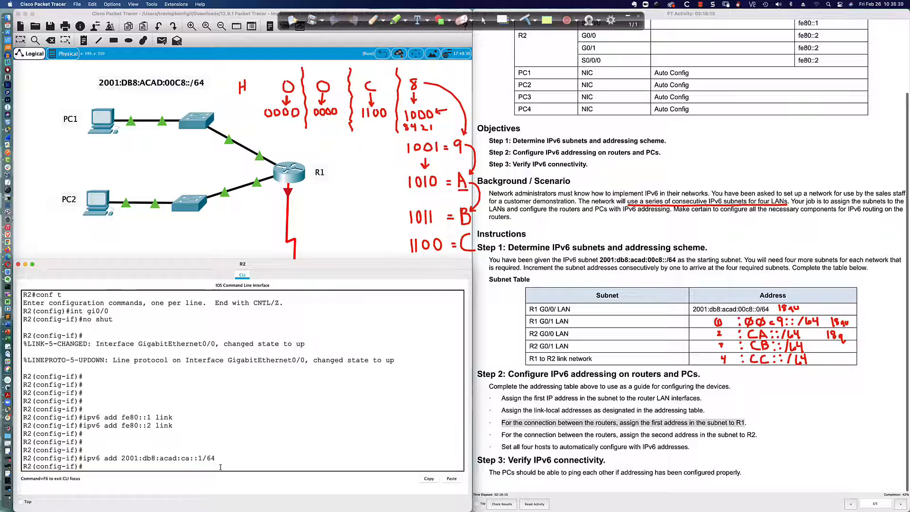
pyautogui.press('Return')
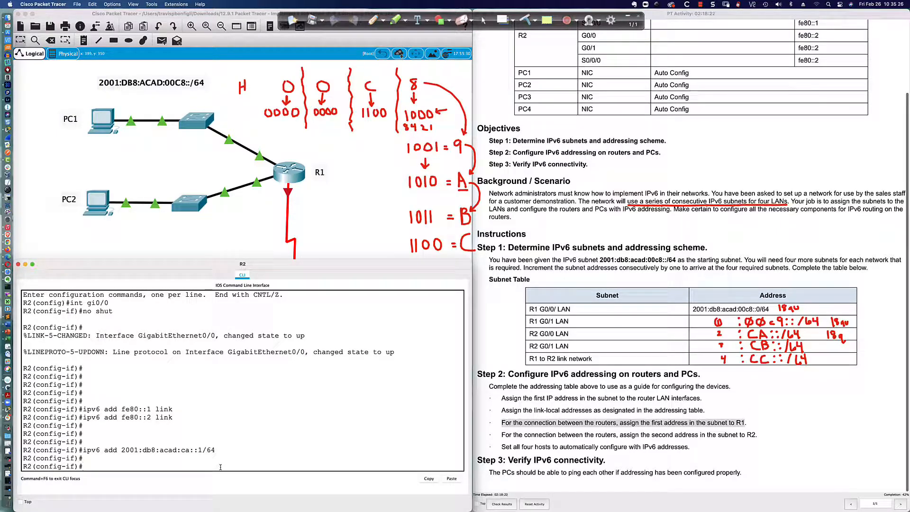
pyautogui.write('no shut')
pyautogui.press('Return')
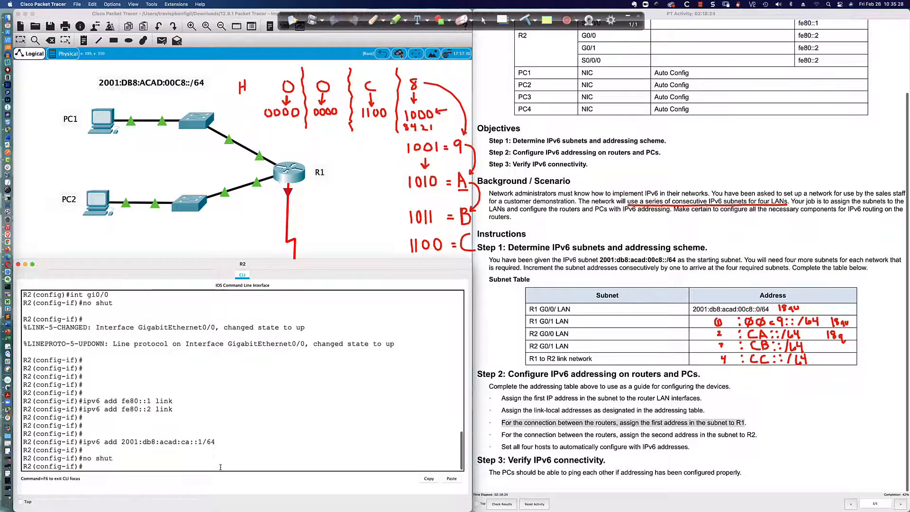
# Enable R2's GigabitEthernet0/1 with no shut, check its link in the topology and return to R2's command line
pyautogui.write('int gi0/1')
pyautogui.press('Return')
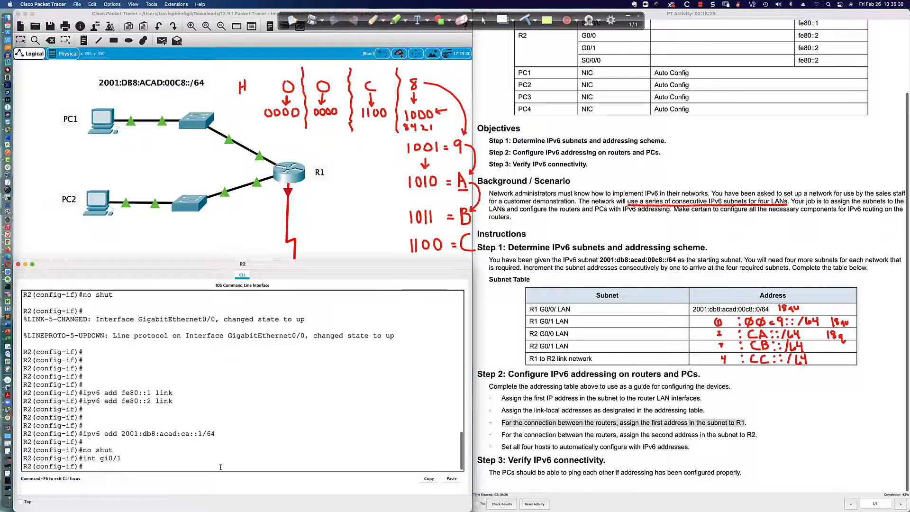
pyautogui.write('no shut')
pyautogui.press('Return')
pyautogui.press('Return')
pyautogui.press('Return')
pyautogui.press('Return')
pyautogui.press('Return')
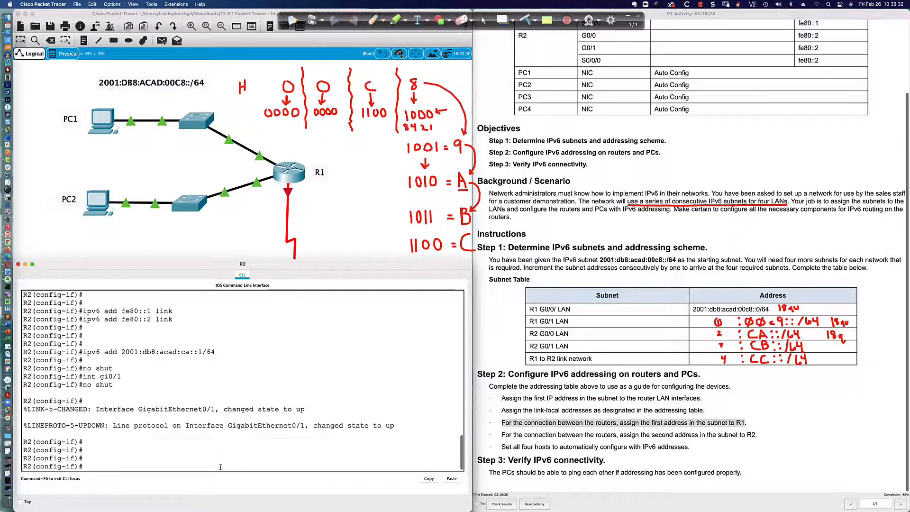
pyautogui.click(328, 244)
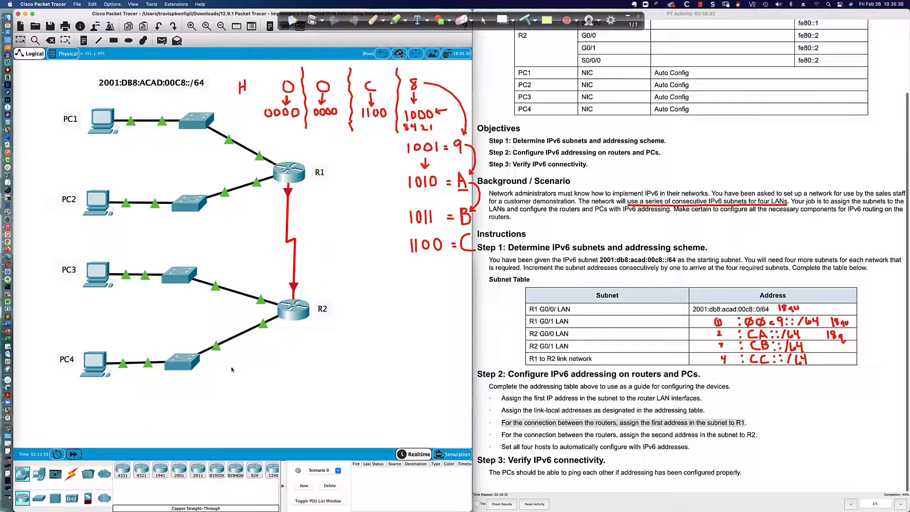
pyautogui.click(293, 310)
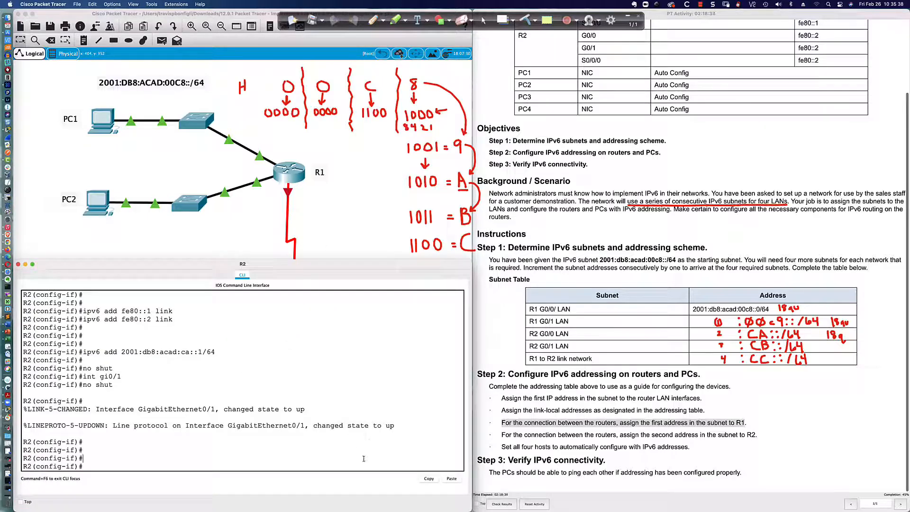
# Try to assign the link-local address fe80:::2 to R2's GigabitEthernet0/1
pyautogui.press('Return')
pyautogui.press('Return')
pyautogui.press('Return')
pyautogui.write('ipv6 ')
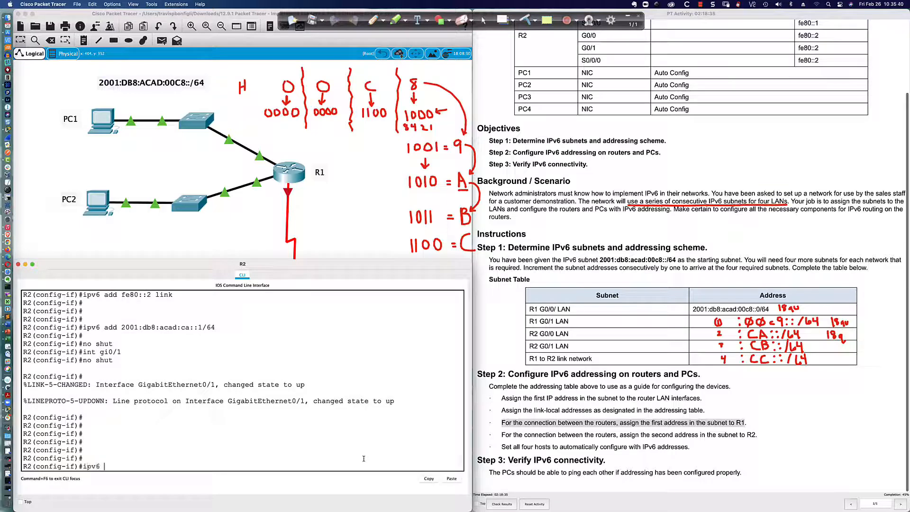
pyautogui.write('add fe80:::2 link')
pyautogui.press('Return')
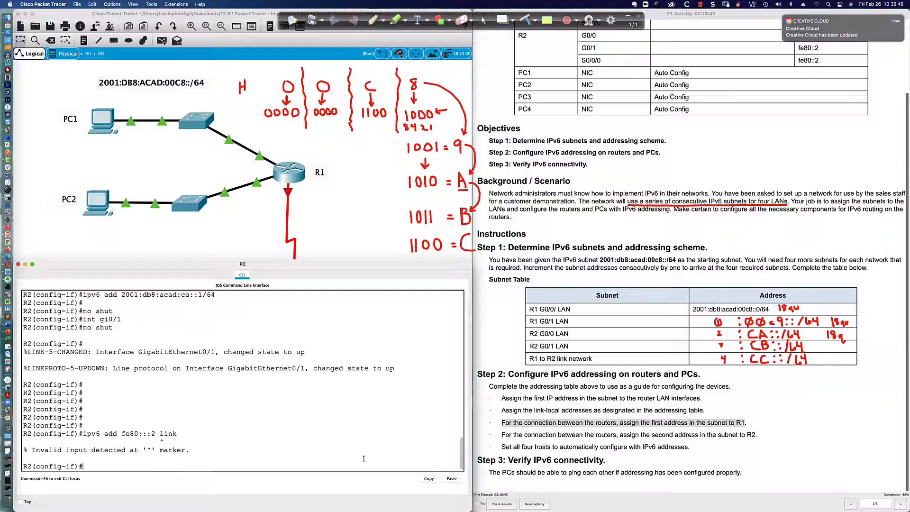
pyautogui.press('Up')
pyautogui.write('-locak')
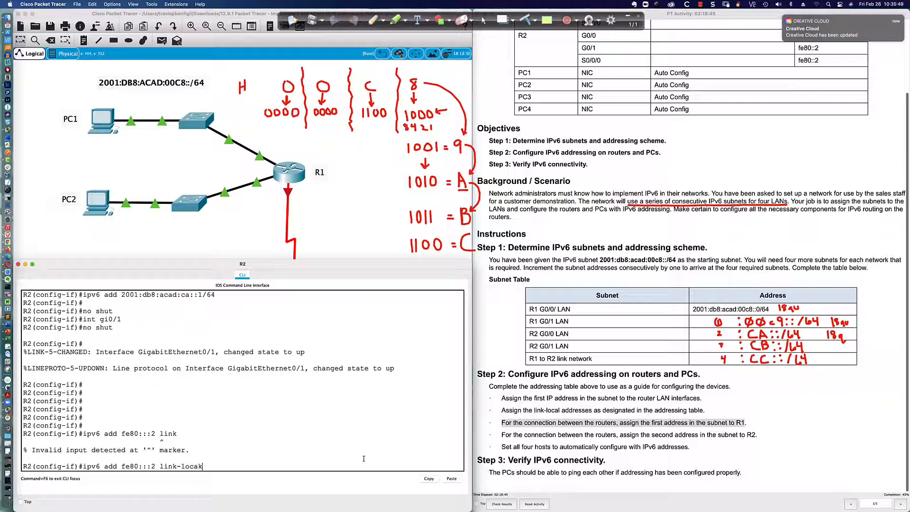
pyautogui.press('Return')
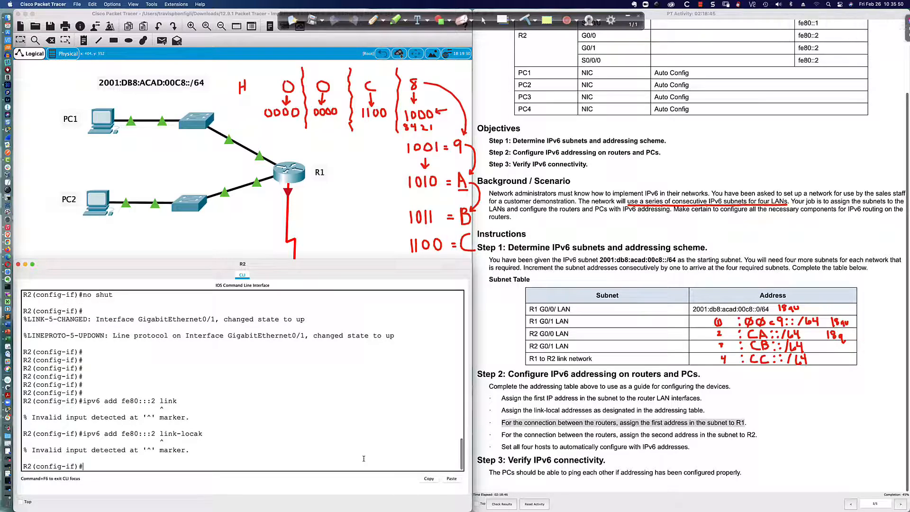
# Reissue the link-local address command on R2's GigabitEthernet0/1 with the address corrected to fe80::2
pyautogui.press('Up')
pyautogui.press('BackSpace')
pyautogui.press('BackSpace')
pyautogui.press('BackSpace')
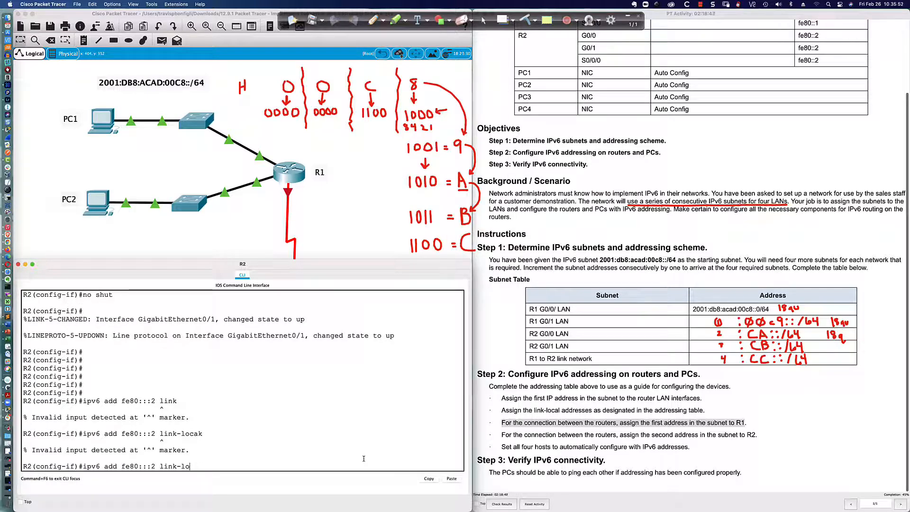
pyautogui.press('BackSpace')
pyautogui.press('Return')
pyautogui.press('Return')
pyautogui.press('Return')
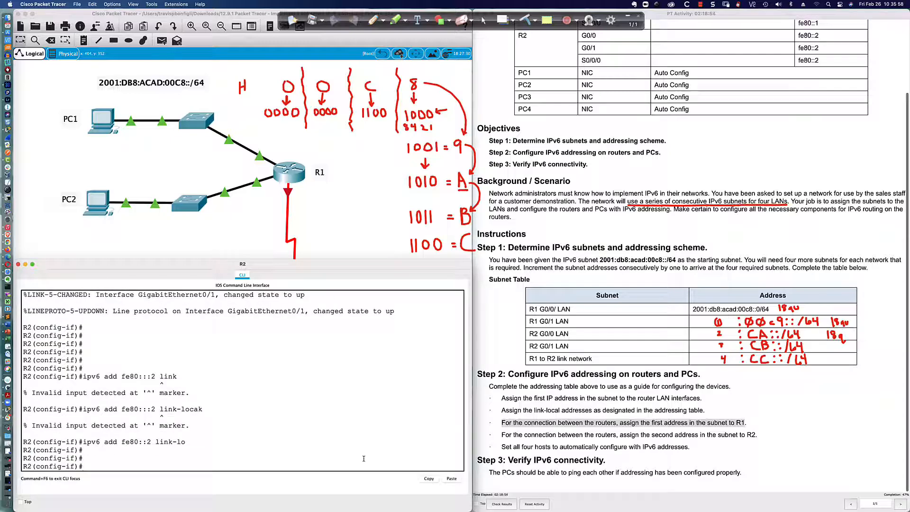
# Assign the IPv6 address 2001:db8:acad:cb::1/64 to R2's GigabitEthernet0/1
pyautogui.write('ipv6 add 2001:db')
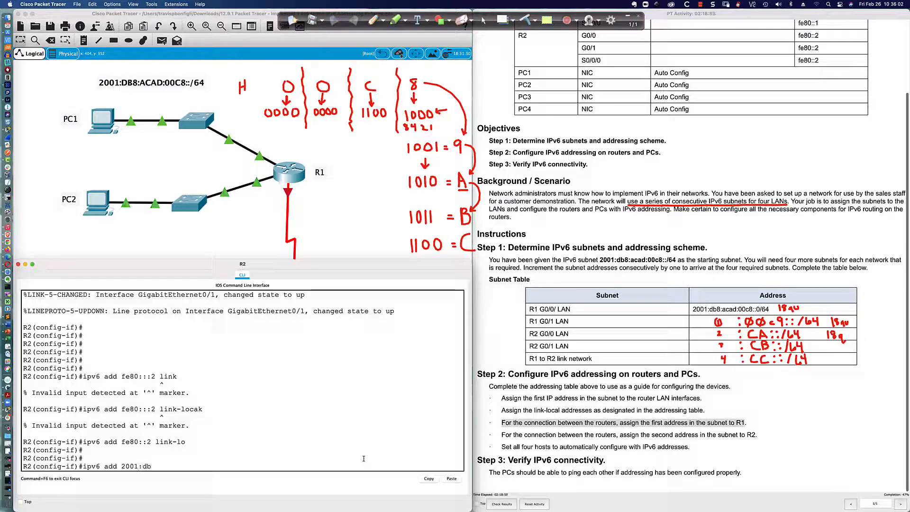
pyautogui.write('8:acad:')
pyautogui.write('cb')
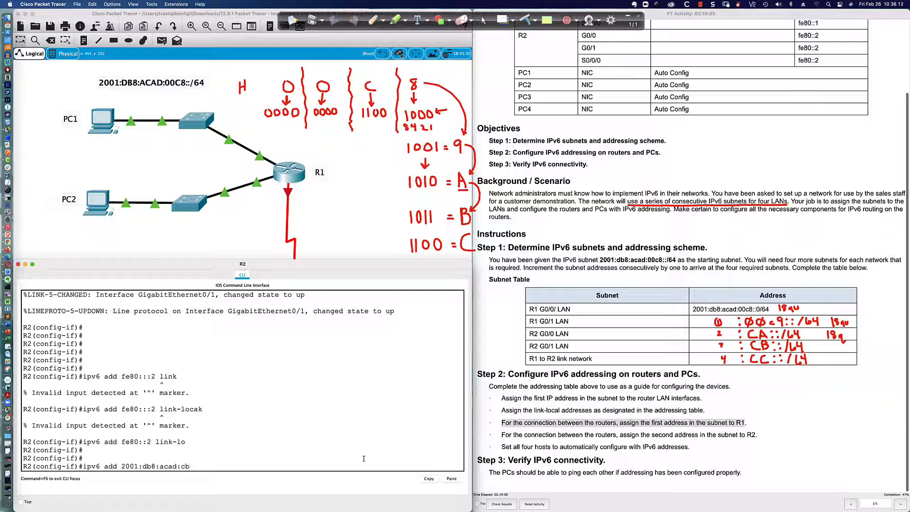
pyautogui.write('::1/64')
pyautogui.press('Return')
pyautogui.press('Return')
pyautogui.press('Return')
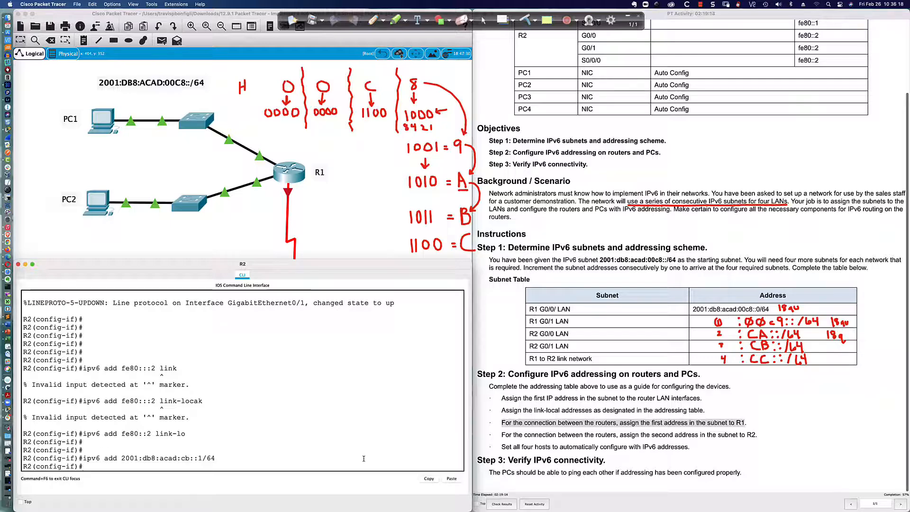
pyautogui.press('Return')
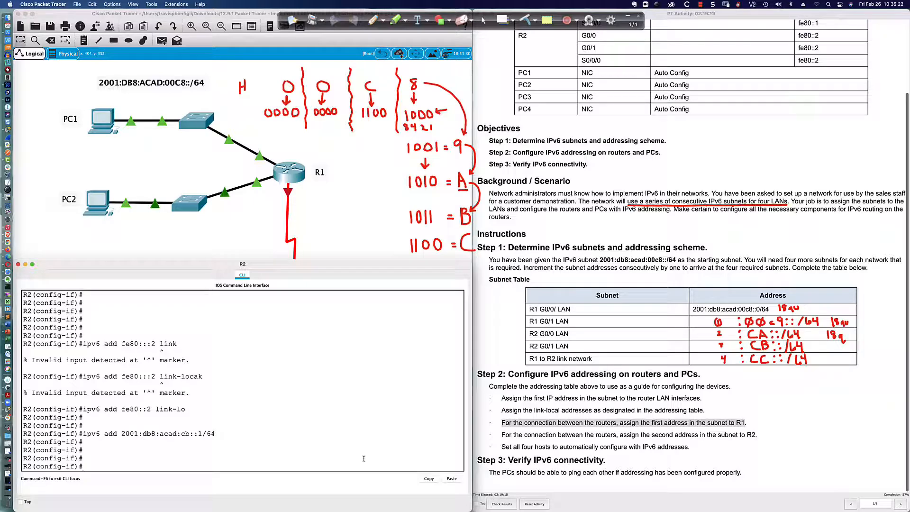
# Review the instruction about R2's address on the router connection and the R1 to R2 link network row in the subnet table
pyautogui.click(496, 437)
pyautogui.moveTo(508, 436); pyautogui.dragTo(748, 435)
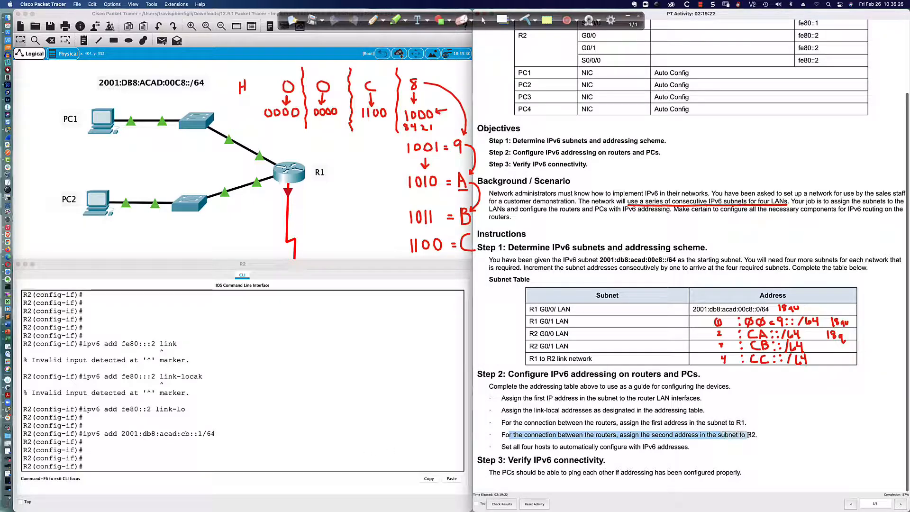
pyautogui.moveTo(530, 359); pyautogui.dragTo(598, 361)
pyautogui.click(619, 432)
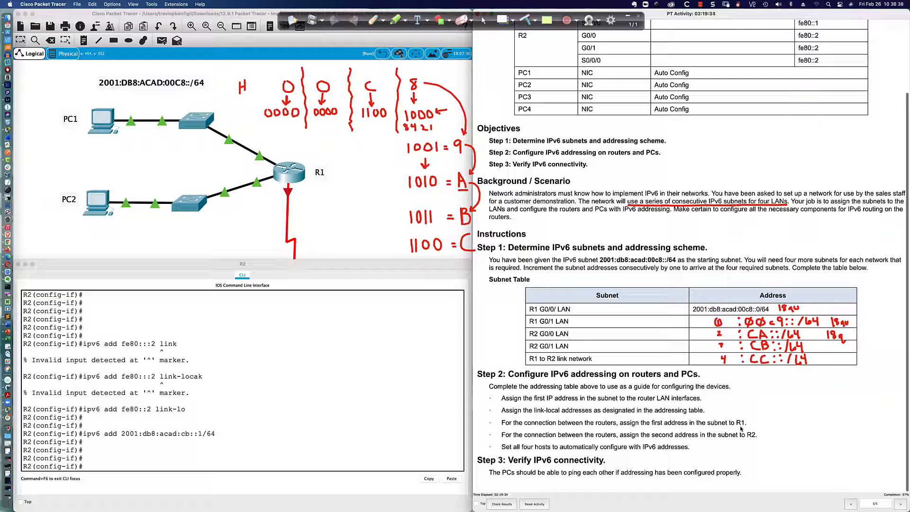
# Enable R2's Serial0/0/0 with no shut and assign it the link-local address fe80::2
pyautogui.click(261, 464)
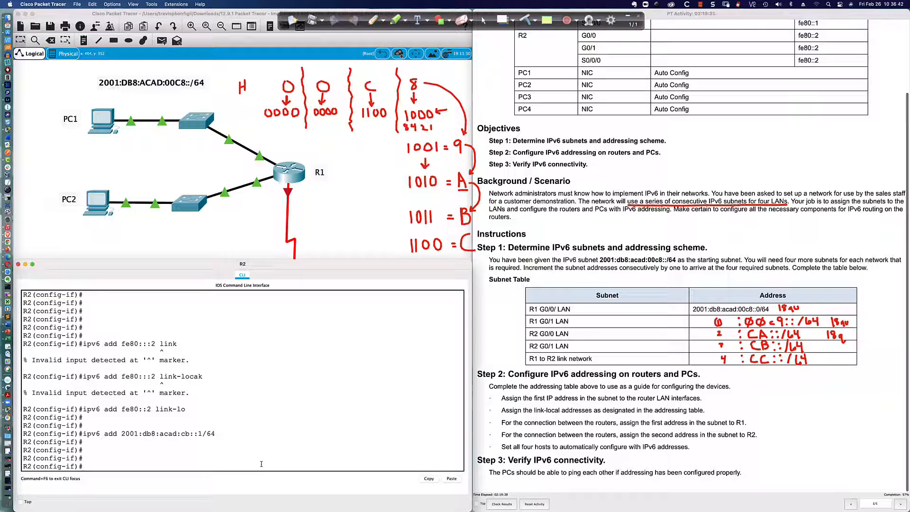
pyautogui.write('int s0/0/0')
pyautogui.press('Return')
pyautogui.write('no shut')
pyautogui.press('Return')
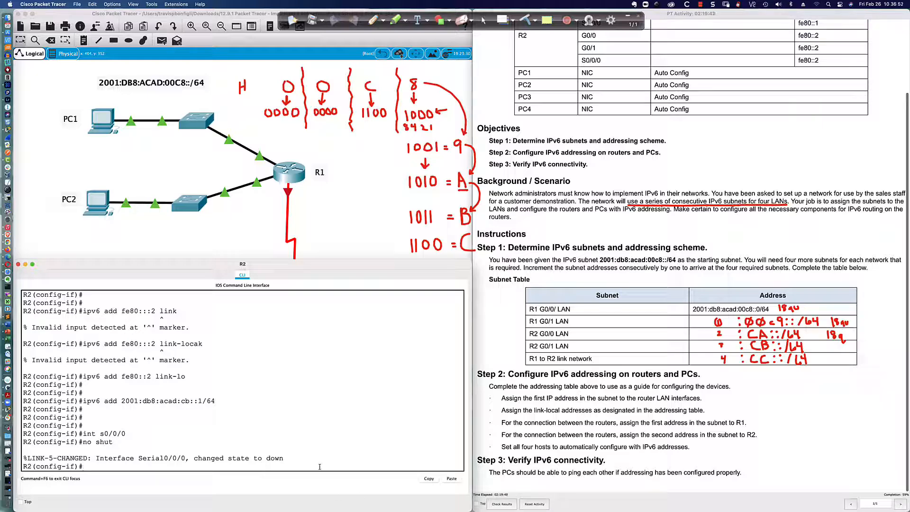
pyautogui.write('ipv6 add fe80::2 link')
pyautogui.press('Return')
# Assign the IPv6 address 2001:db8:acad:cc::2/64 to R2's Serial0/0/0
pyautogui.write('ipv')
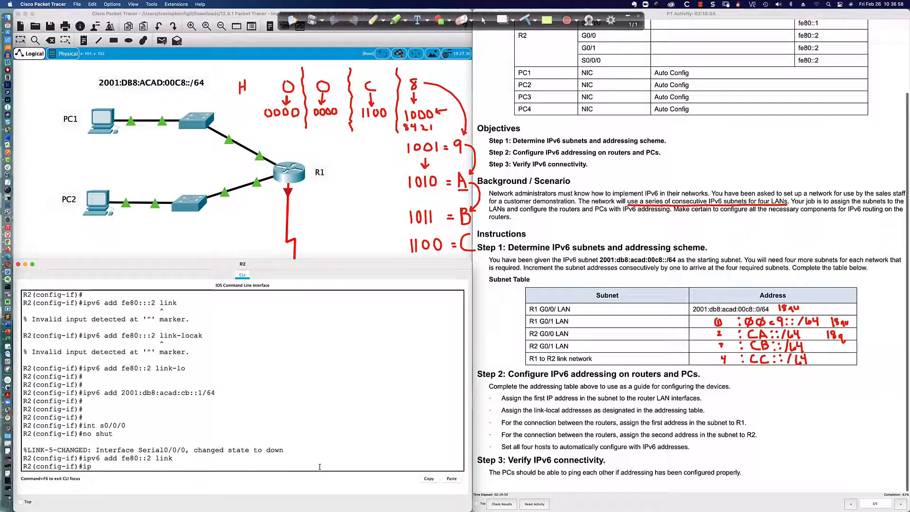
pyautogui.write('6 add 2001:db8":')
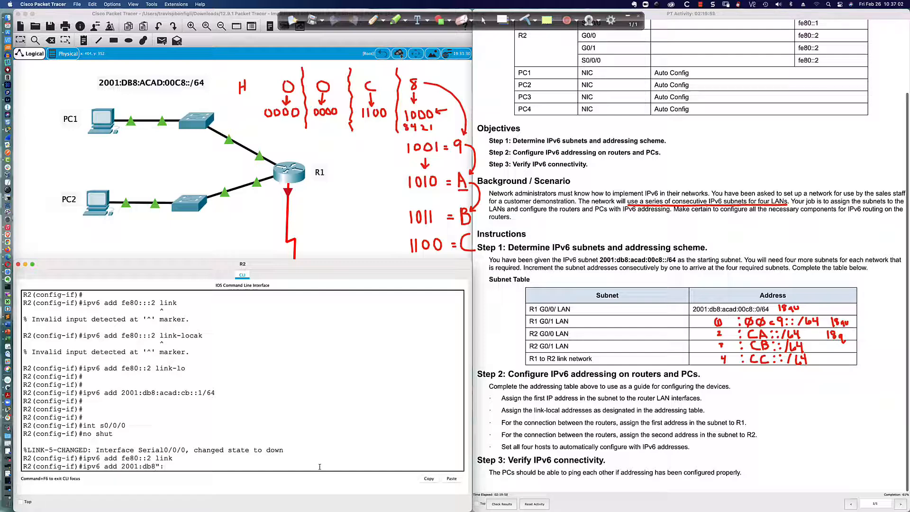
pyautogui.press('BackSpace')
pyautogui.press('BackSpace')
pyautogui.write(':acad')
pyautogui.write('cc::2/64')
pyautogui.press('Return')
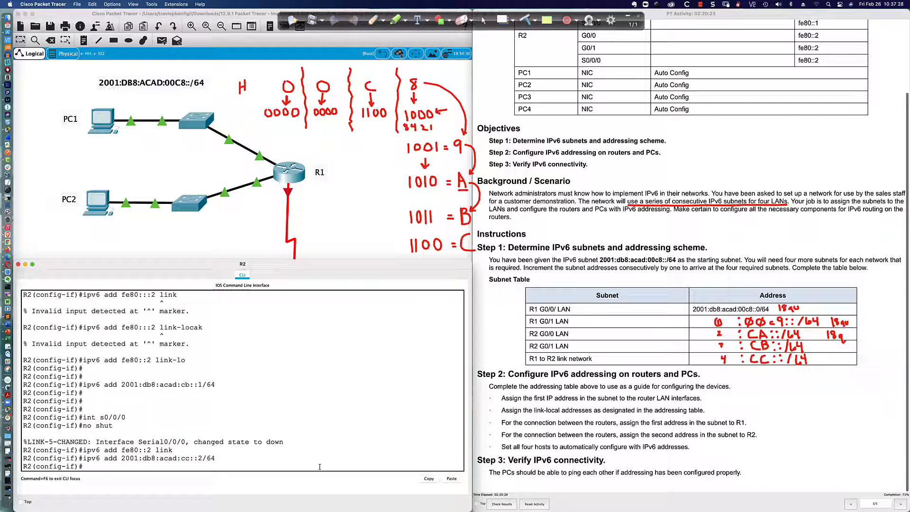
pyautogui.press('Return')
pyautogui.press('Return')
# Exit R2's configuration mode and save its running configuration with wri me
pyautogui.write('end')
pyautogui.press('Return')
pyautogui.write('wr')
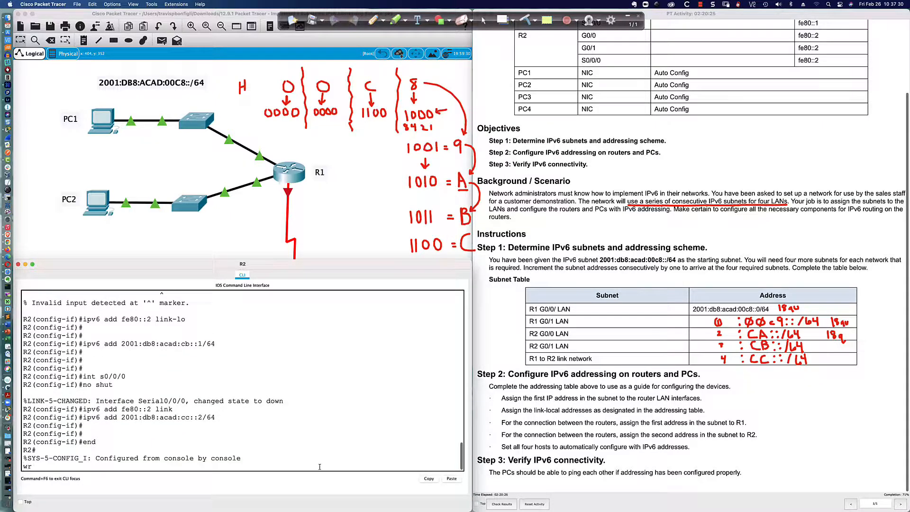
pyautogui.write('i me')
pyautogui.press('Return')
pyautogui.press('Return')
pyautogui.press('Return')
pyautogui.press('Return')
pyautogui.press('Return')
pyautogui.press('Return')
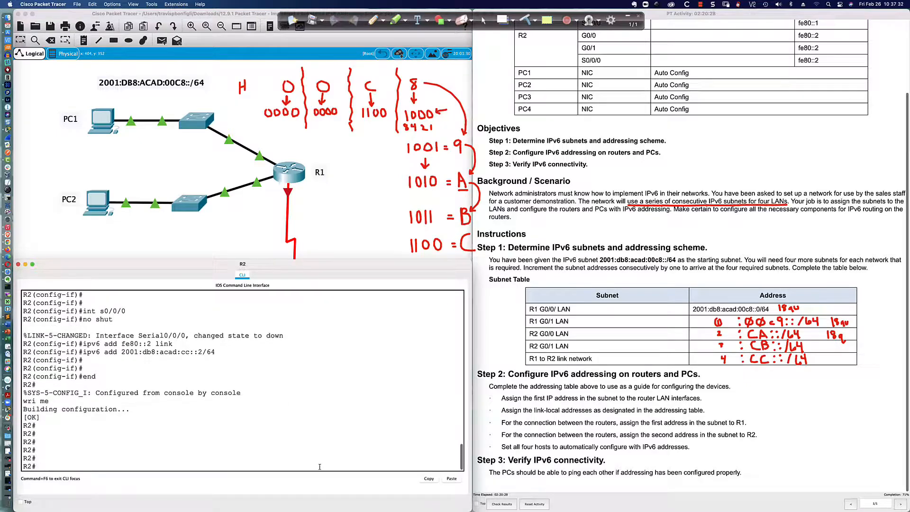
# Switch to R1's command line and enable its Serial0/0/0 interface with no shut
pyautogui.click(290, 176)
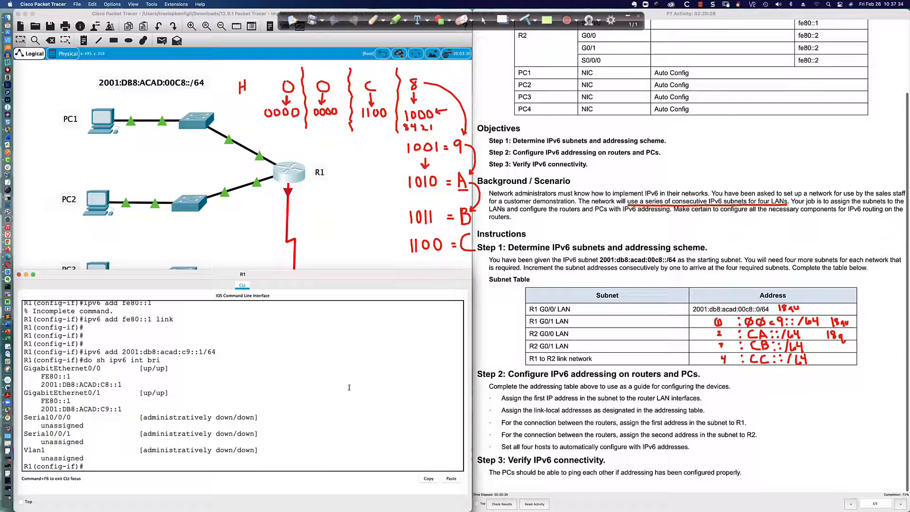
pyautogui.press('Return')
pyautogui.press('Return')
pyautogui.press('Return')
pyautogui.write('int s0/0')
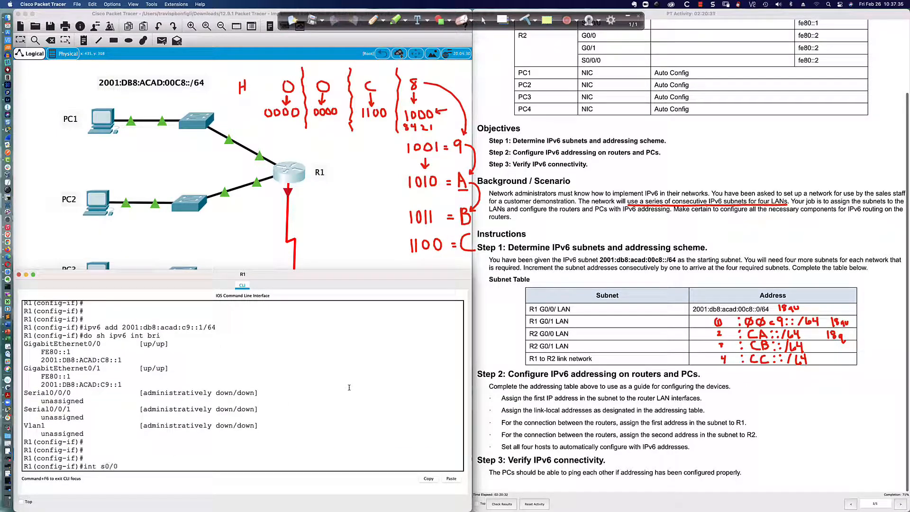
pyautogui.write('/0')
pyautogui.press('Return')
pyautogui.write('no shut')
pyautogui.press('Return')
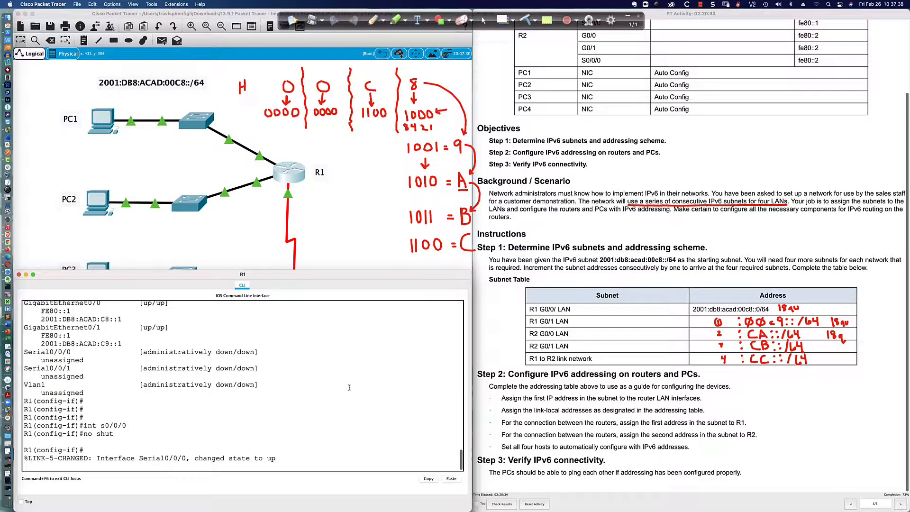
pyautogui.press('Return')
pyautogui.press('Return')
pyautogui.press('Return')
pyautogui.press('Return')
pyautogui.press('Return')
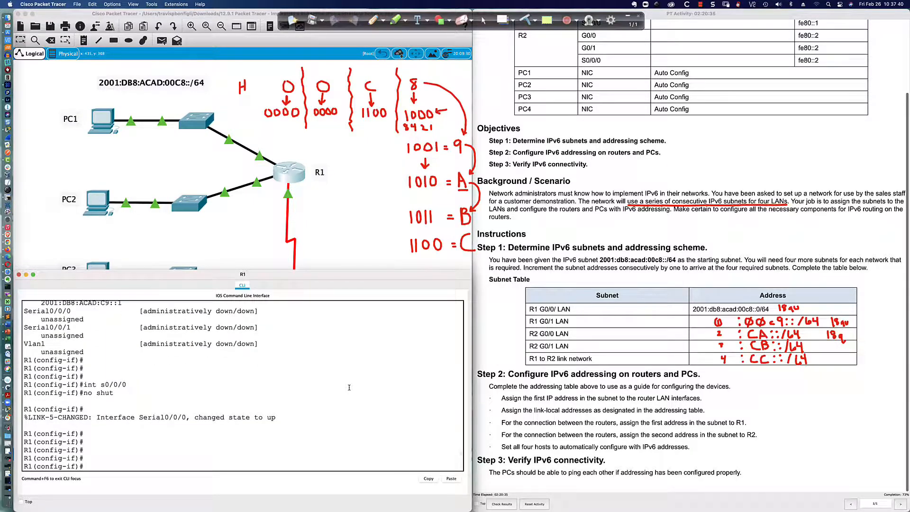
# Assign the link-local address fe80::1 to R1's Serial0/0/0
pyautogui.write('ipv6 add fe80::1')
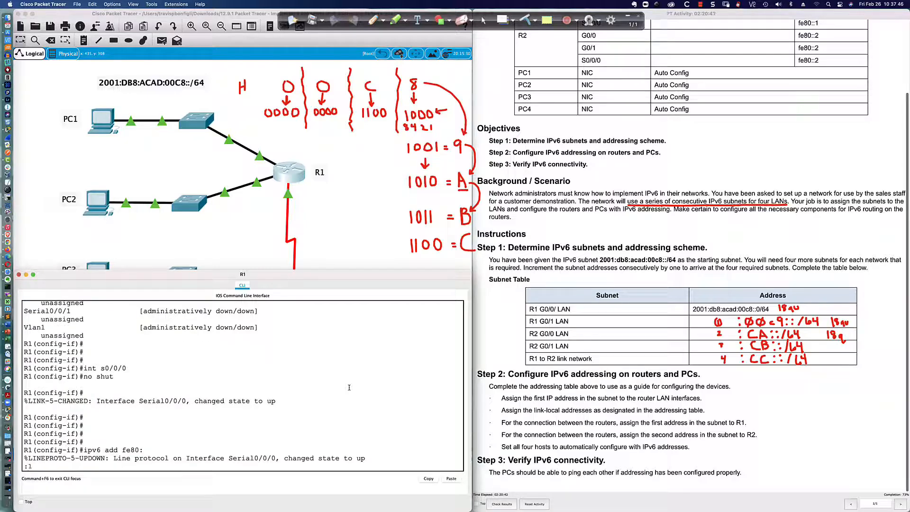
pyautogui.write(' 1ink')
pyautogui.press('Return')
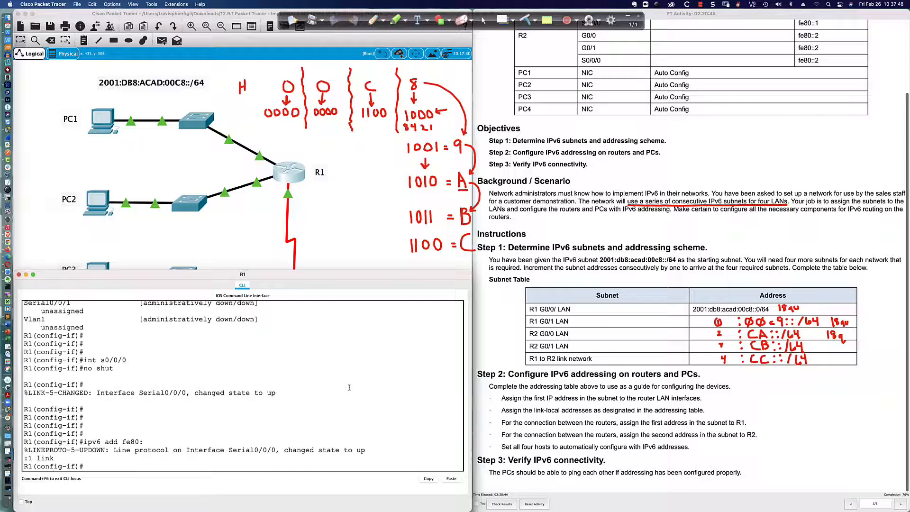
pyautogui.press('Return')
pyautogui.press('Return')
pyautogui.press('Return')
# Assign the IPv6 address 2001:db8:acad:cc::1/64 to R1's Serial0/0/0
pyautogui.write('ipv')
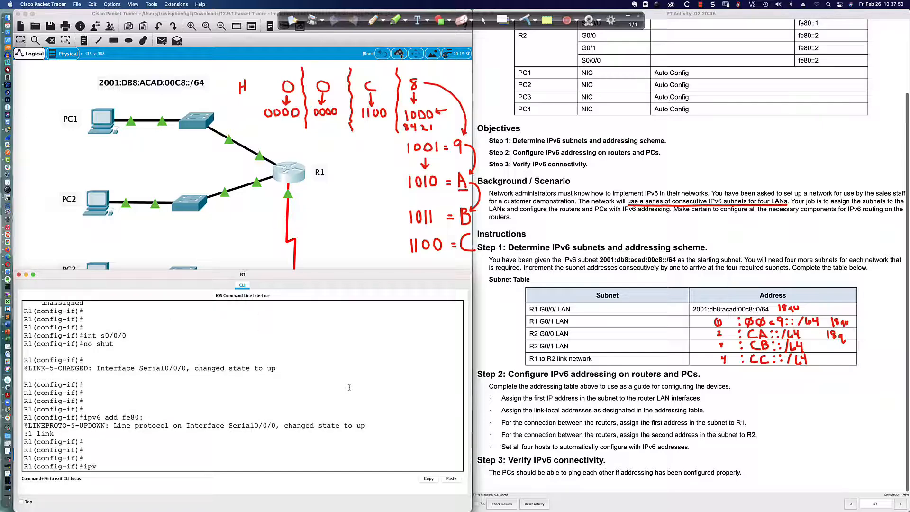
pyautogui.write('6 add 2001:db8:acad:')
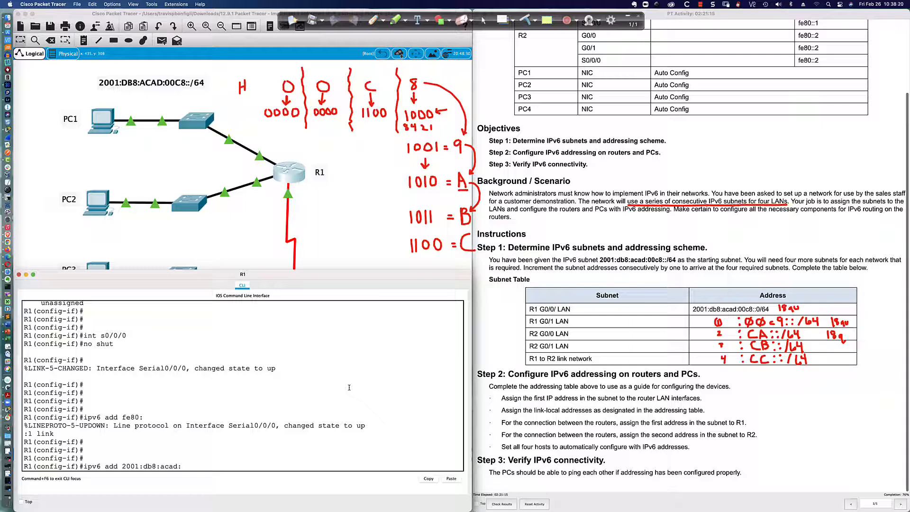
pyautogui.write('cc::1/64')
pyautogui.press('Return')
pyautogui.press('Return')
pyautogui.press('Return')
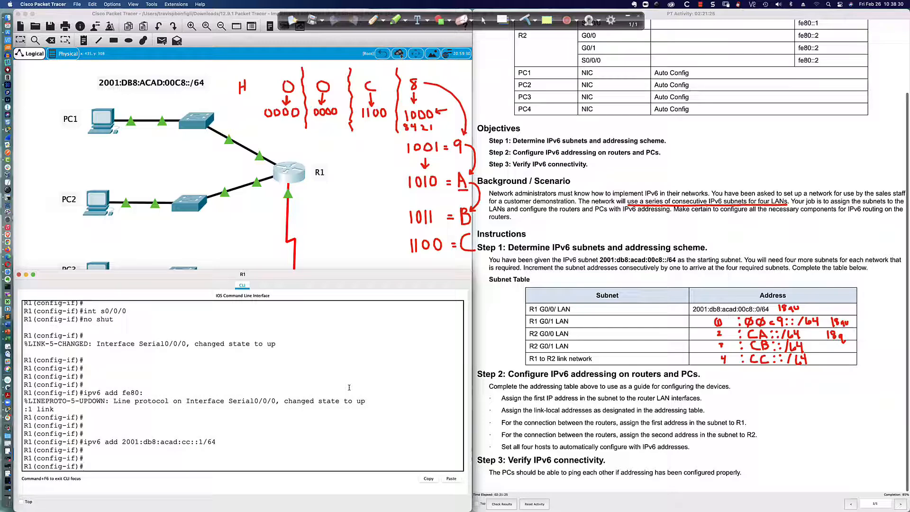
# Exit R1's configuration mode and save its running configuration with wri mem
pyautogui.write('end')
pyautogui.press('Return')
pyautogui.press('Return')
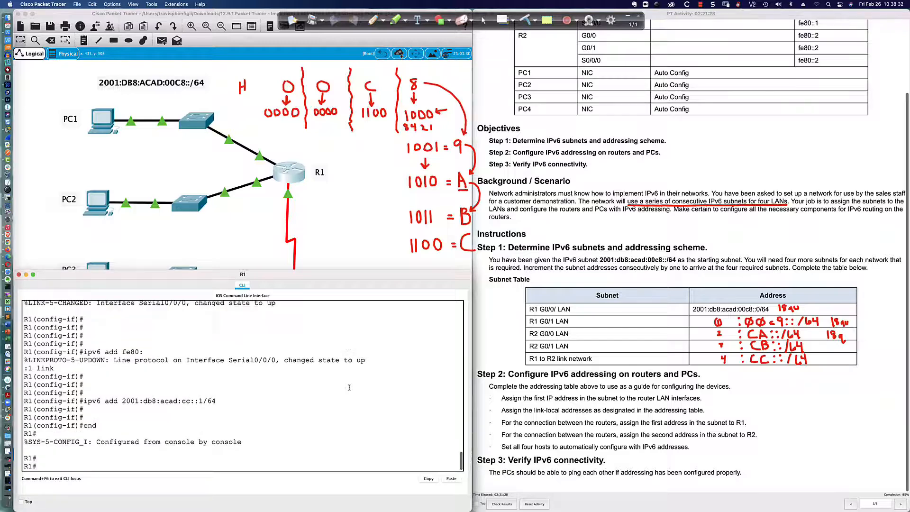
pyautogui.write('wri mem')
pyautogui.press('Return')
# Ping R2's serial address 2001:db8:acad:cc::2 from R1
pyautogui.write('ping ')
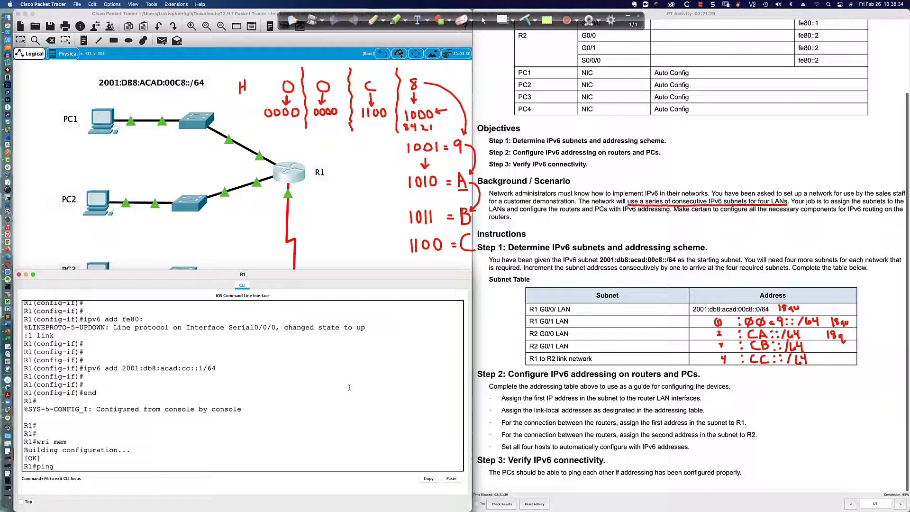
pyautogui.write('2001:db8:acad:cc::2')
pyautogui.press('Return')
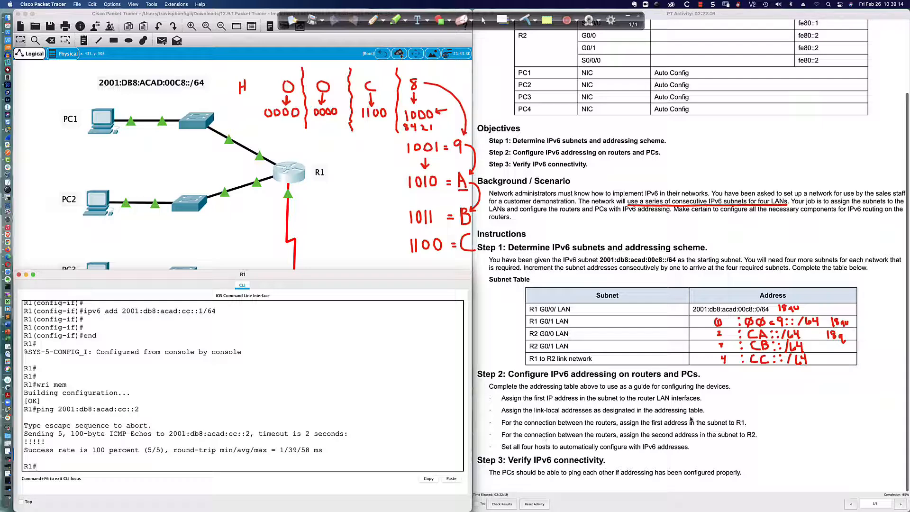
# Check the serial link between R1 and R2 in the topology and open PC1's desktop applications
pyautogui.click(293, 228)
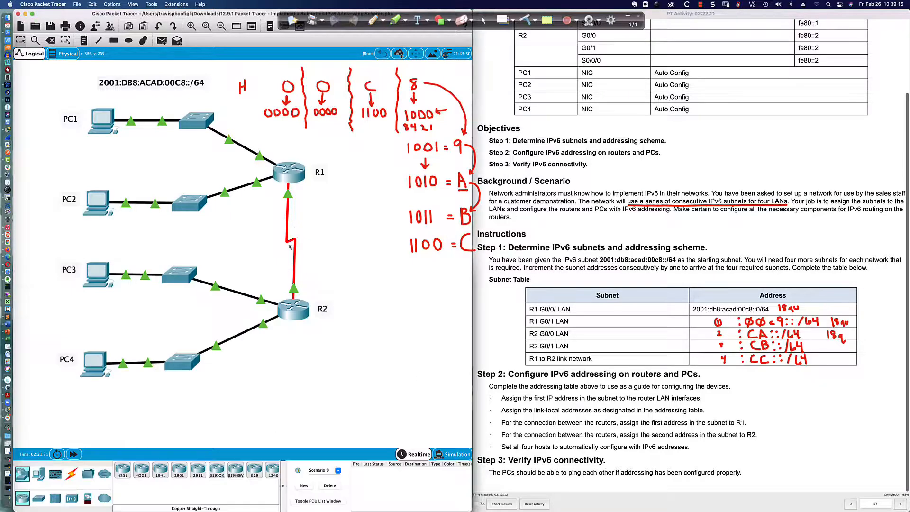
pyautogui.moveTo(289, 246)
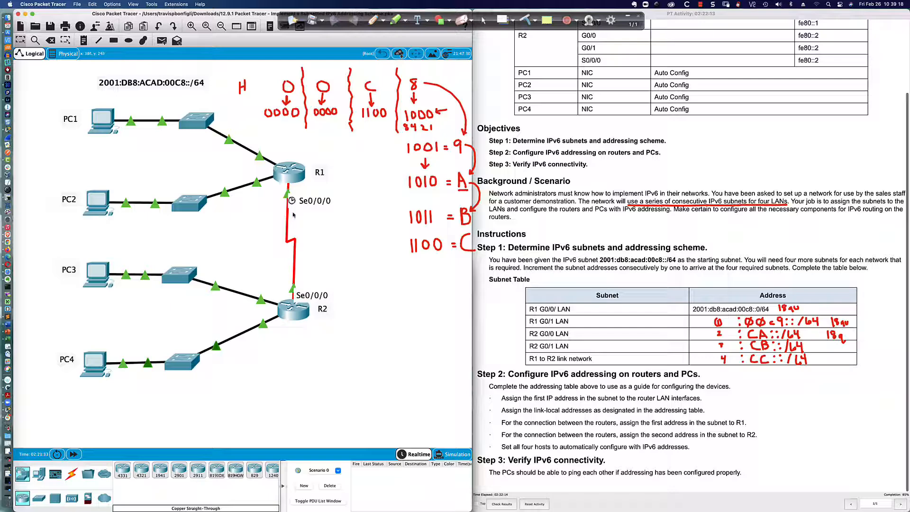
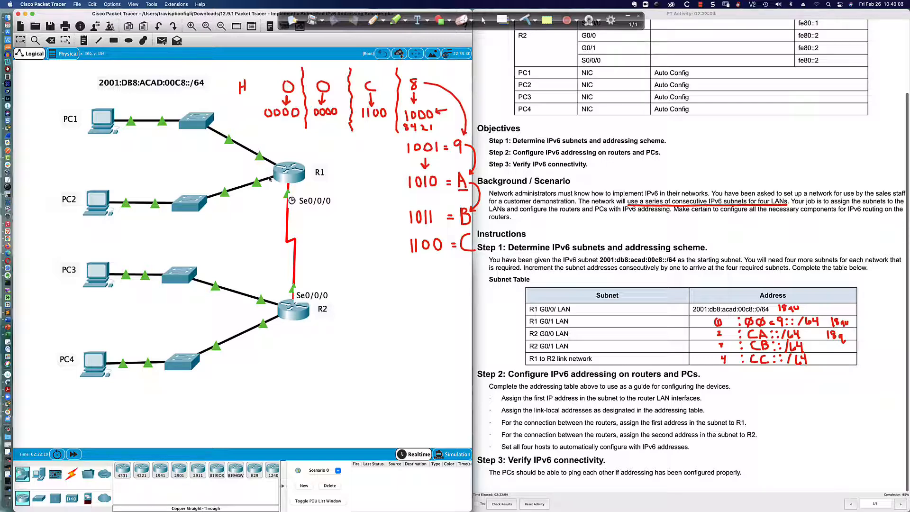
pyautogui.moveTo(269, 178)
pyautogui.click(106, 125)
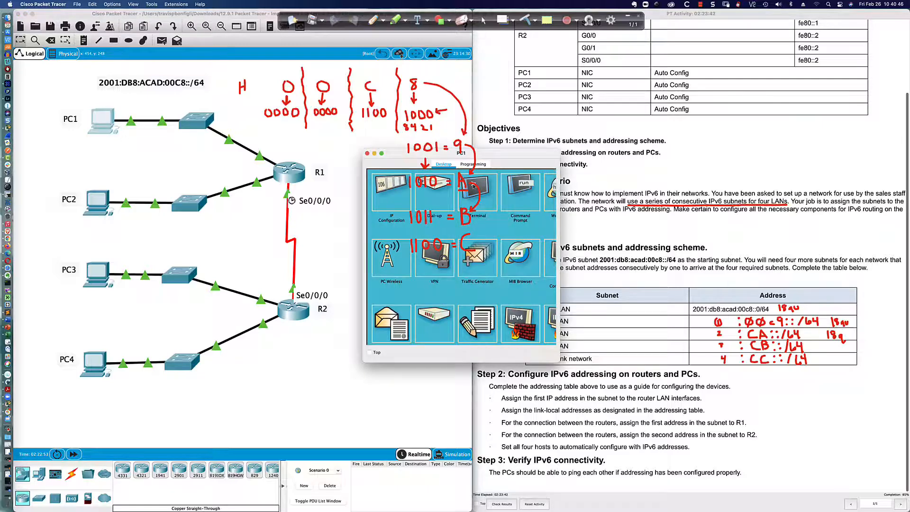
# Open PC1's IP configuration and highlight its IPv6 link-local address
pyautogui.moveTo(525, 152); pyautogui.dragTo(432, 264)
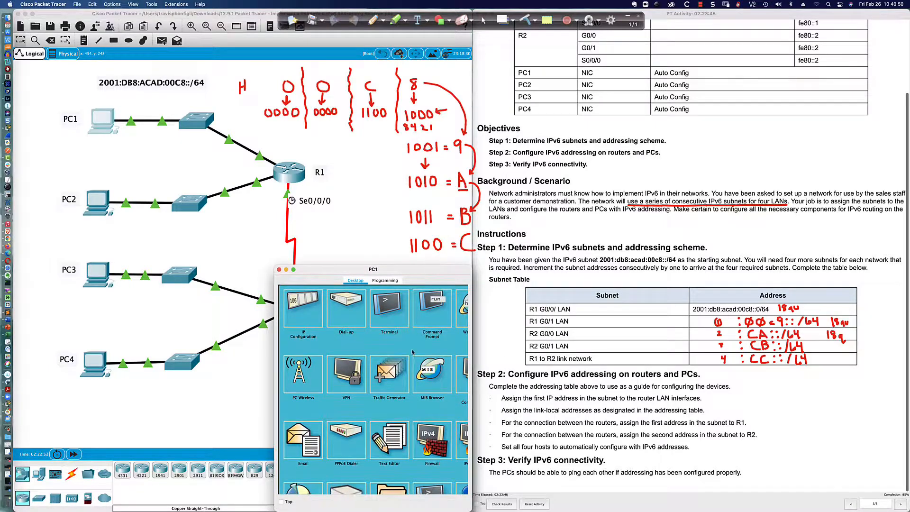
pyautogui.click(291, 304)
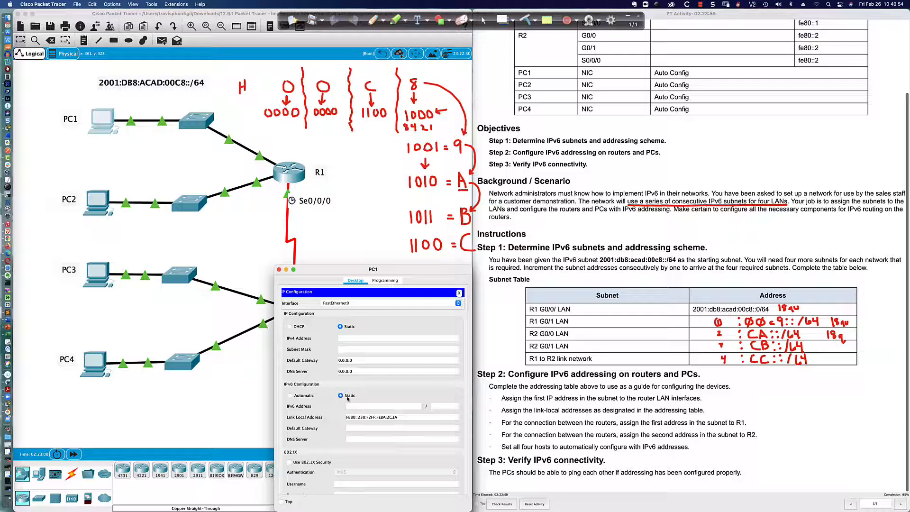
pyautogui.moveTo(402, 417); pyautogui.dragTo(345, 417)
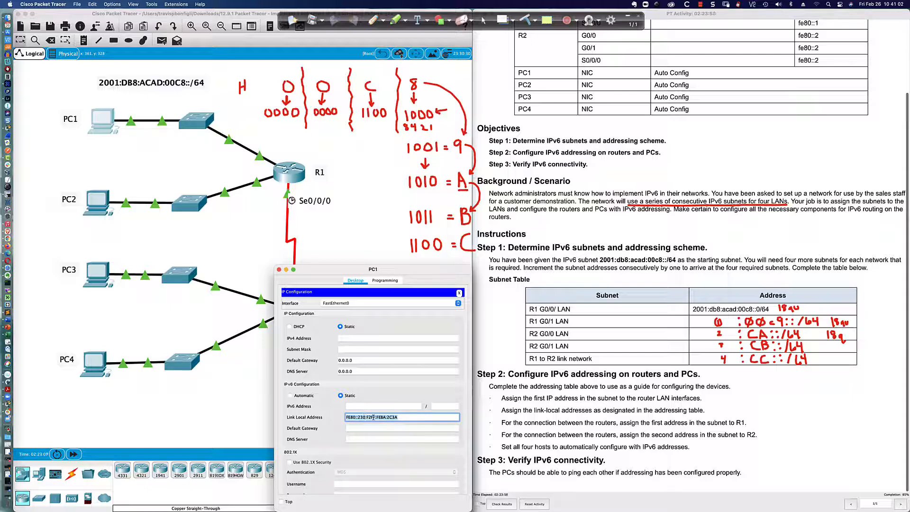
# Try automatic IPv6 configuration on PC1 and switch it back to static
pyautogui.click(300, 397)
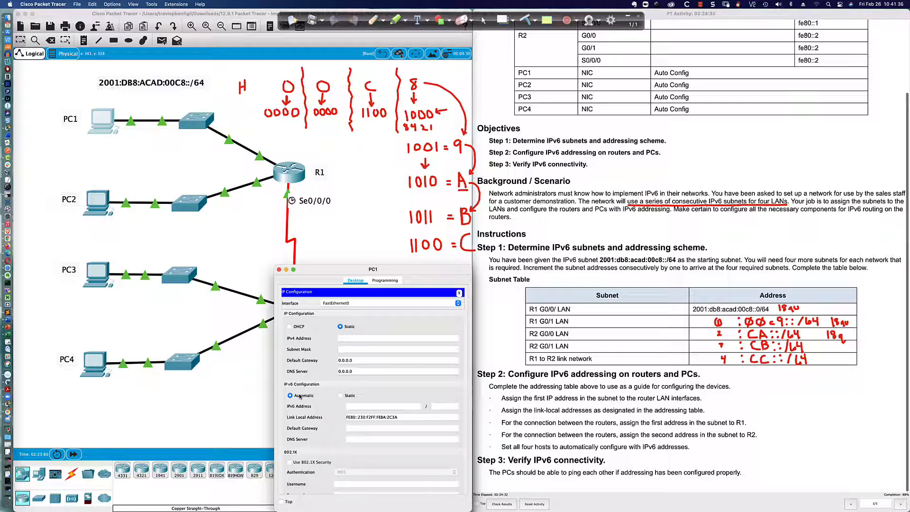
pyautogui.click(341, 396)
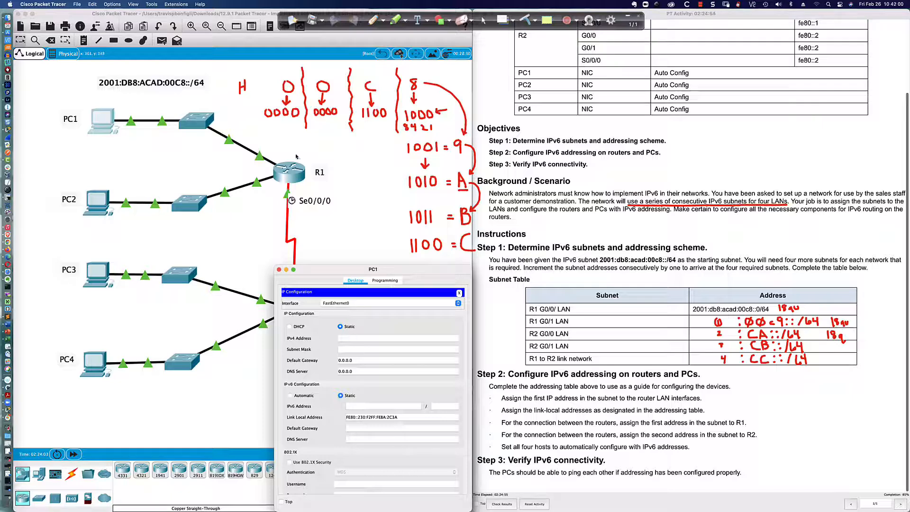
# Enable IPv6 routing on R1 with ipv6 unicast-routing in global configuration mode
pyautogui.click(293, 176)
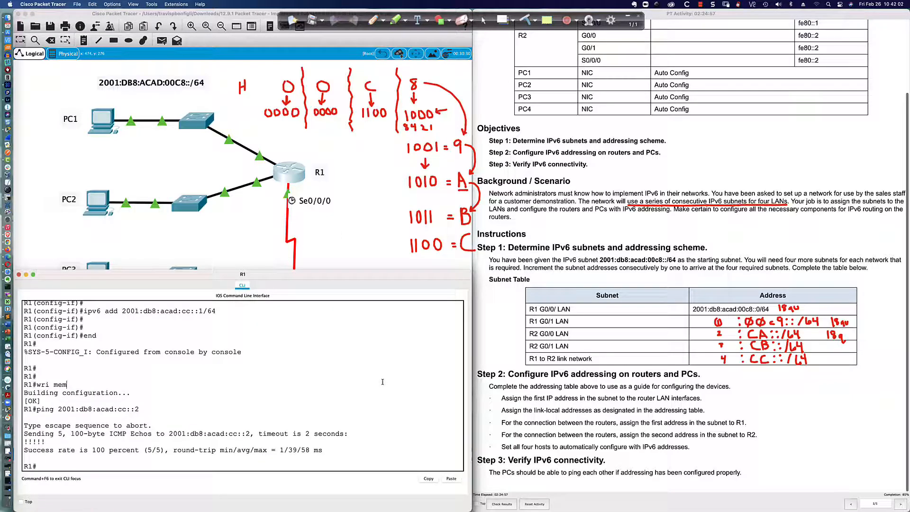
pyautogui.write('conf t')
pyautogui.press('Return')
pyautogui.write('ipv')
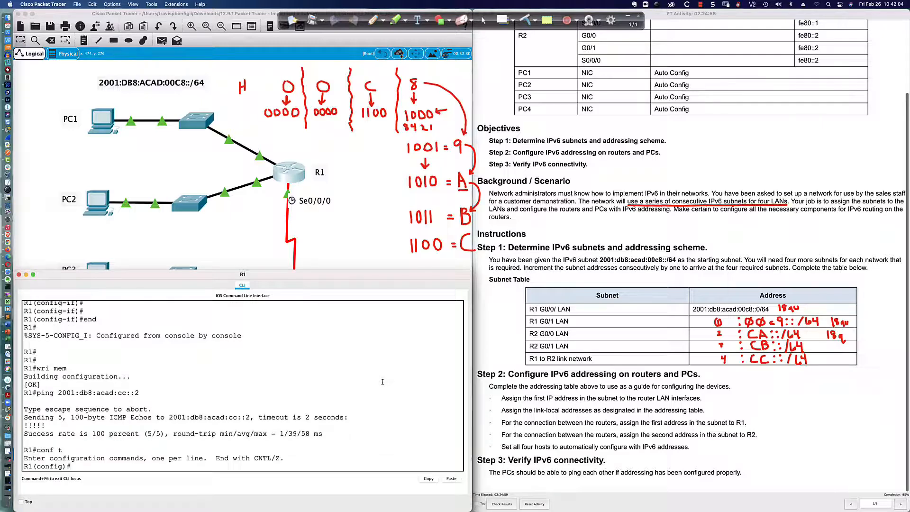
pyautogui.write('6 un')
pyautogui.press('Tab')
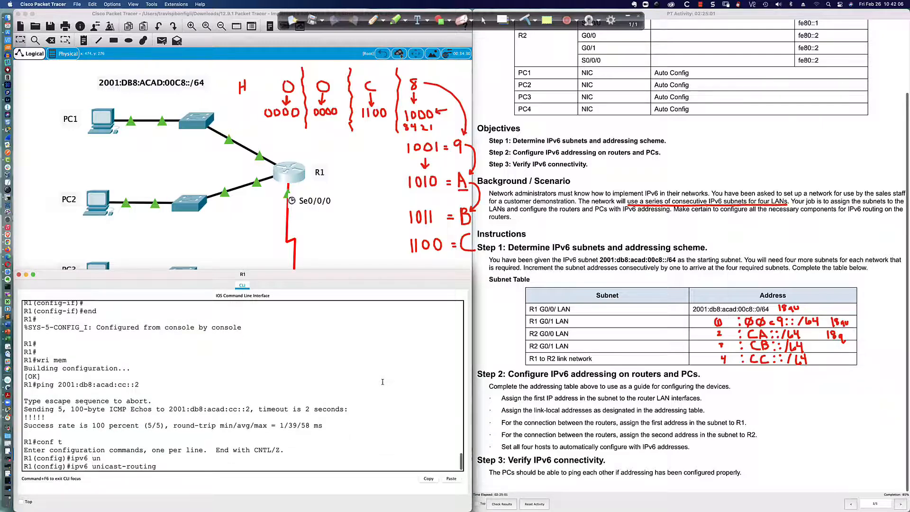
pyautogui.press('Return')
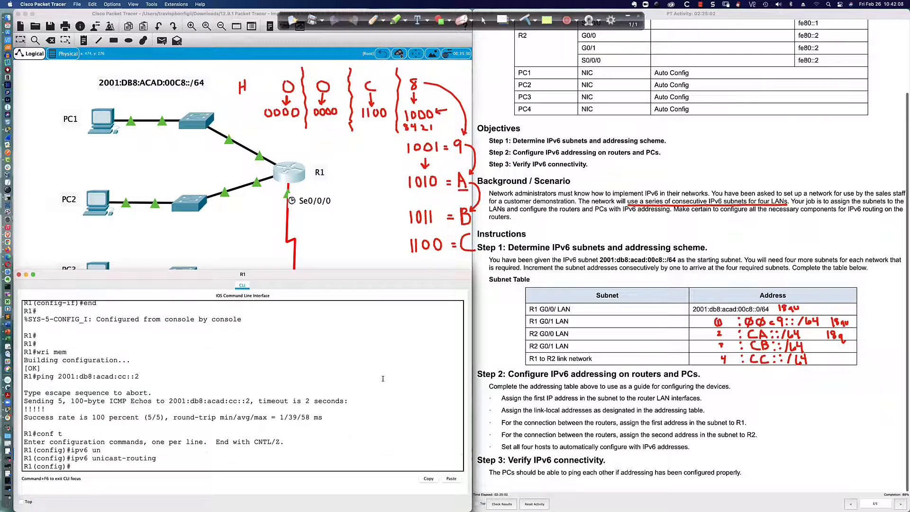
# Enable IPv6 routing on R2 with ipv6 unicast-routing in global configuration mode
pyautogui.click(339, 256)
pyautogui.click(295, 313)
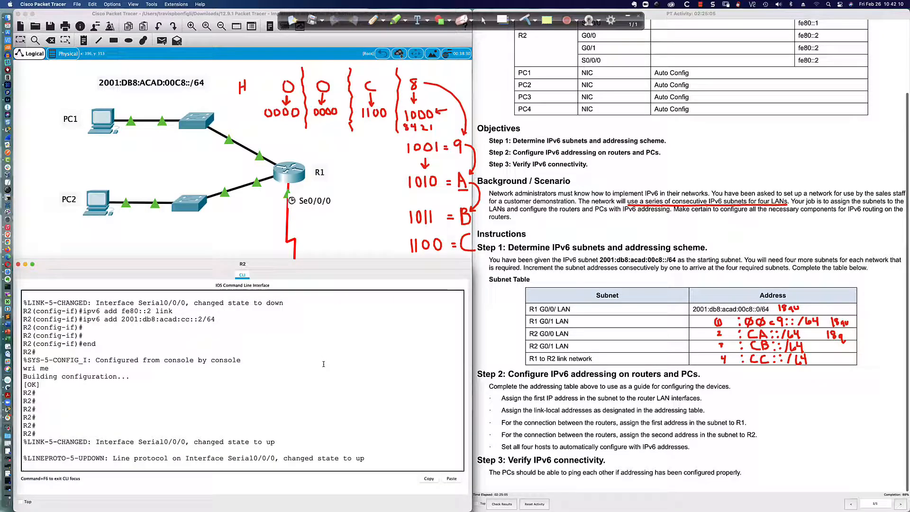
pyautogui.write("'")
pyautogui.press('Return')
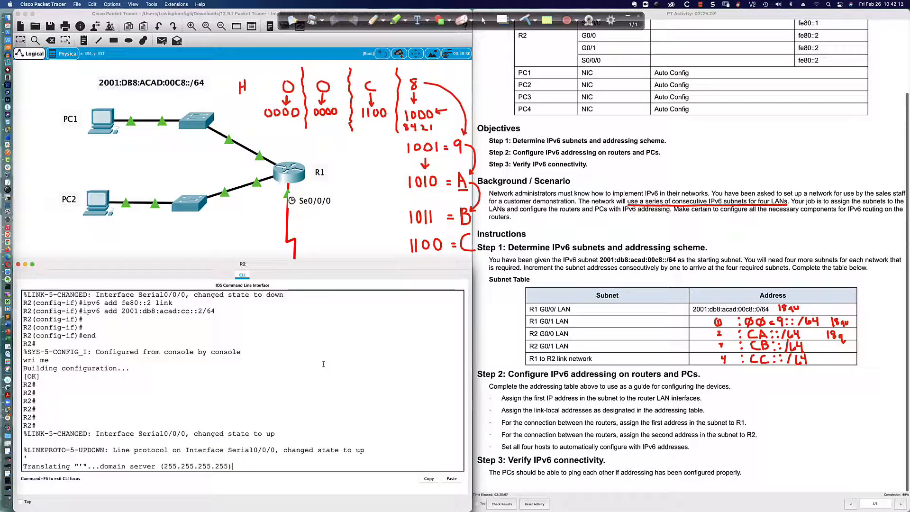
pyautogui.hotkey('ctrl', 'shift', '6')
pyautogui.press('Return')
pyautogui.press('Return')
pyautogui.write('conf t')
pyautogui.press('Return')
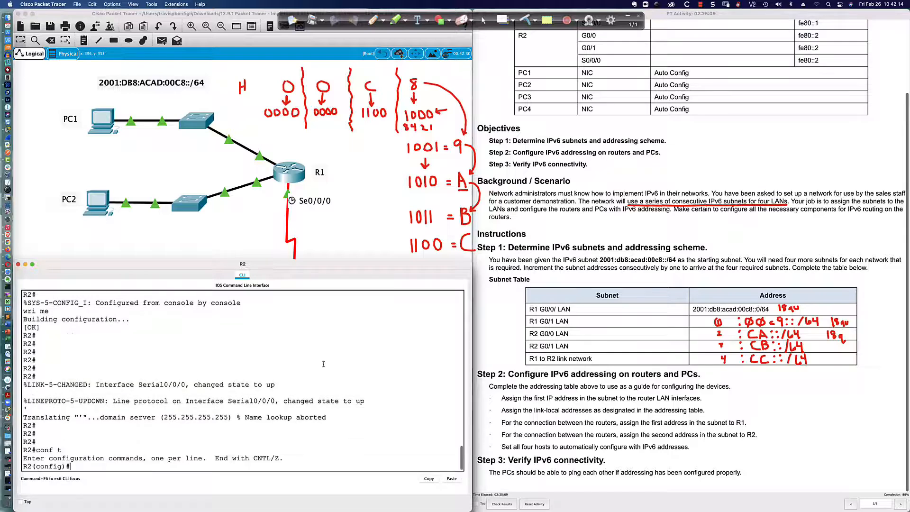
pyautogui.write('ipv6 uni')
pyautogui.press('Tab')
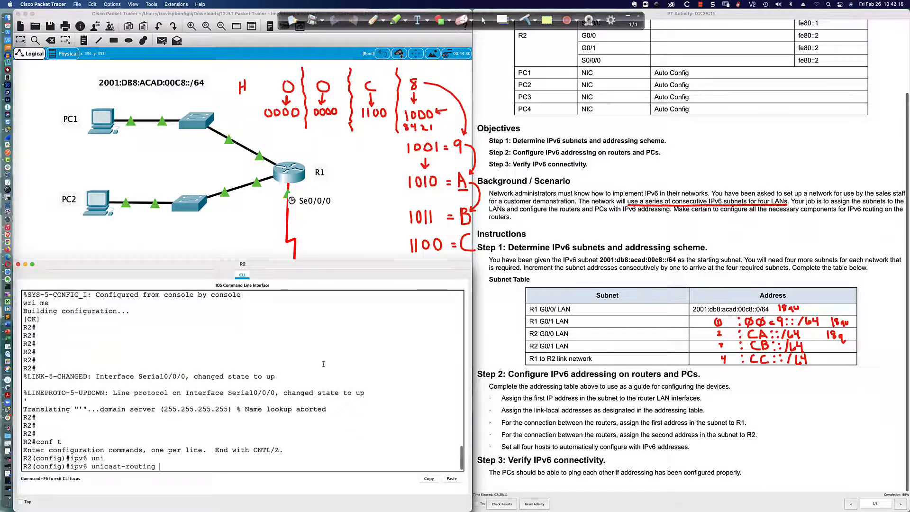
pyautogui.press('Return')
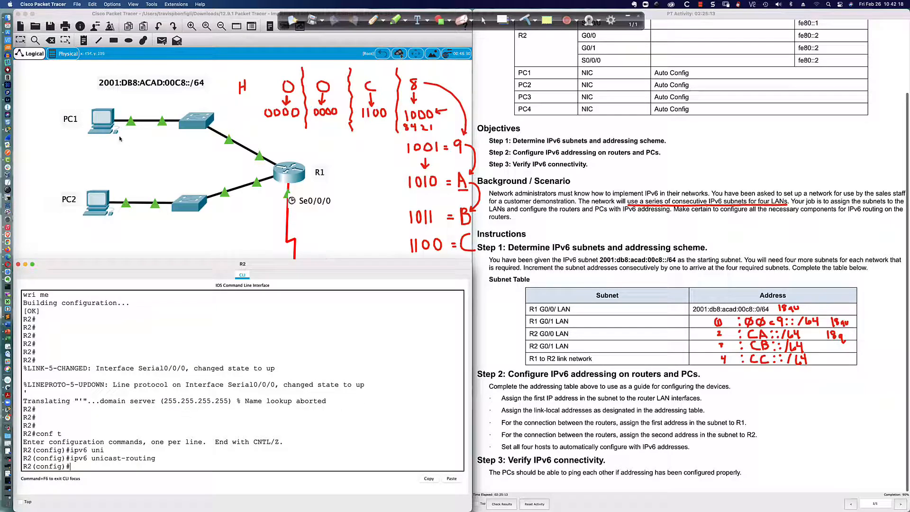
# Set PC1's IPv6 configuration to automatic and close its IP configuration
pyautogui.click(108, 124)
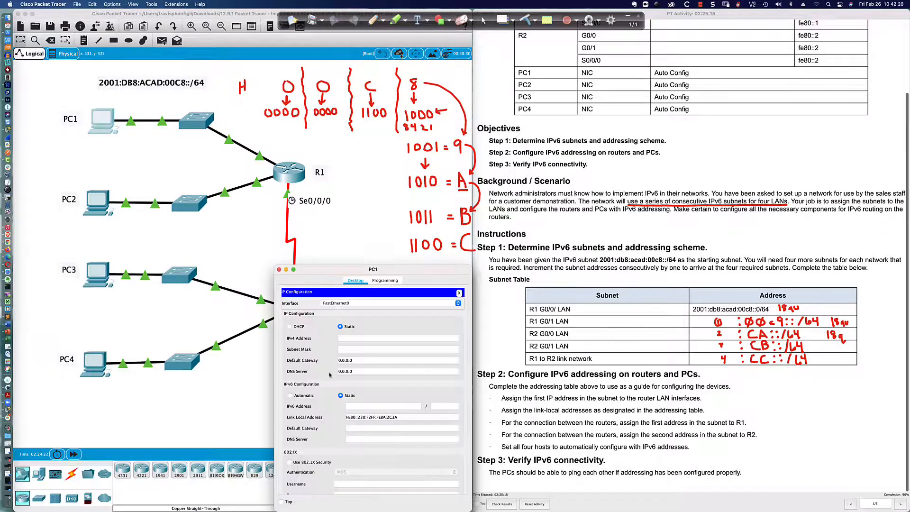
pyautogui.click(301, 396)
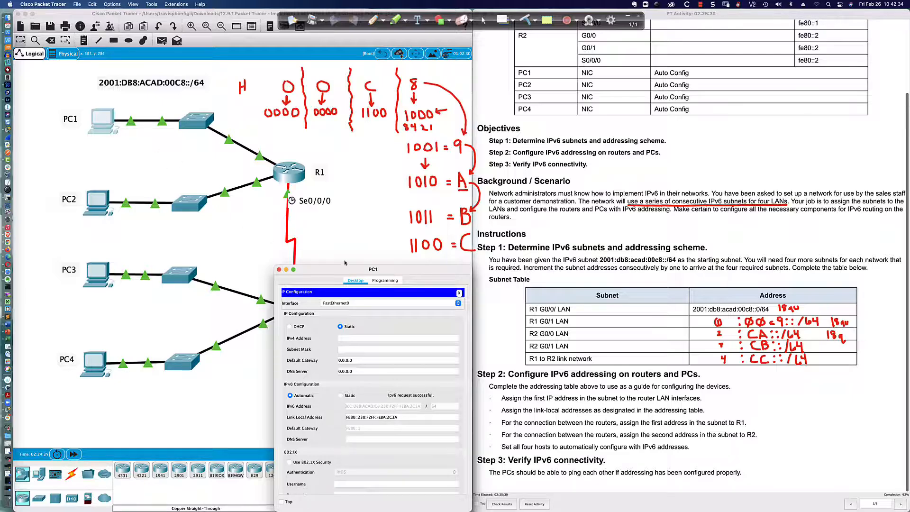
pyautogui.click(459, 294)
# Run ipconfig /all in PC1's command prompt and widen the window to read the FastEthernet0 addresses
pyautogui.click(433, 307)
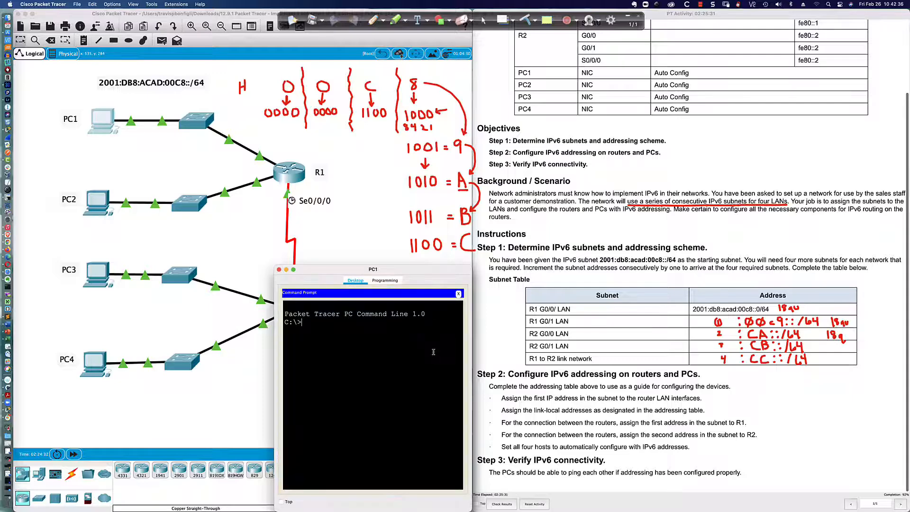
pyautogui.write('ipconfig /all')
pyautogui.press('Return')
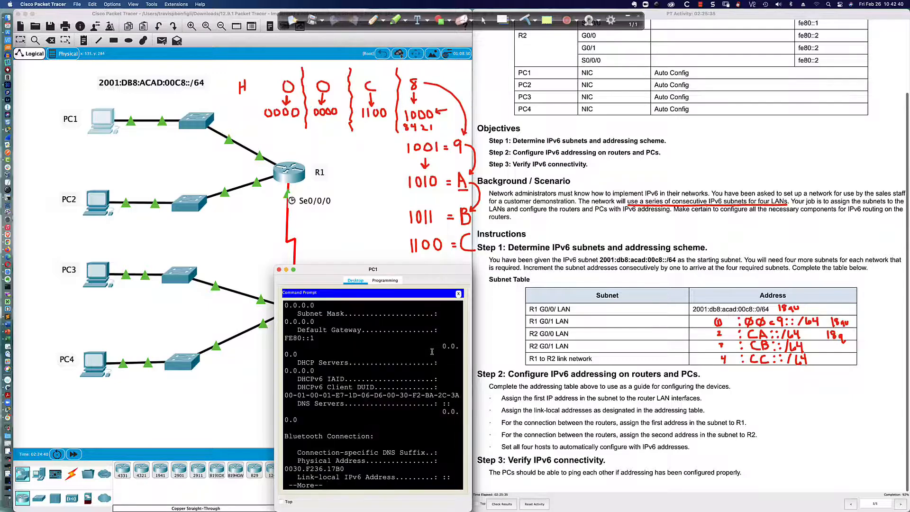
pyautogui.moveTo(472, 510); pyautogui.dragTo(686, 508)
pyautogui.scroll(1, 505, 405)
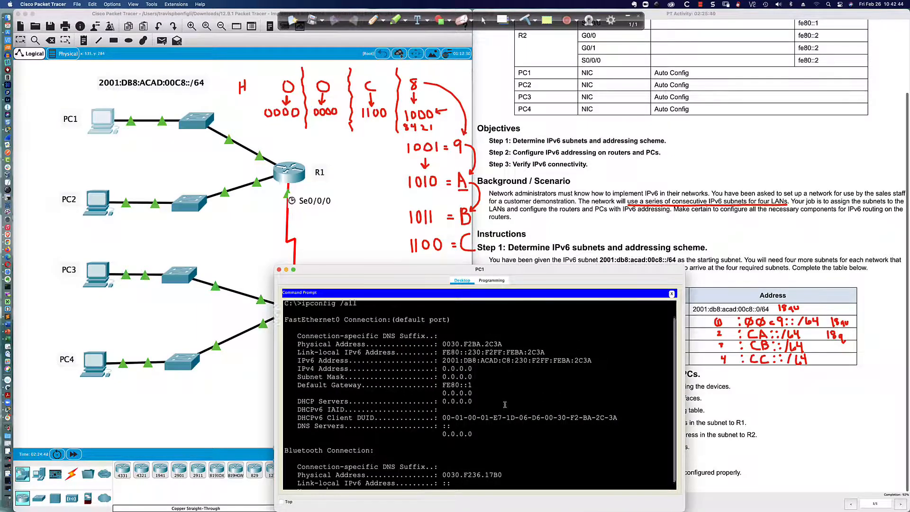
pyautogui.scroll(-1, 505, 405)
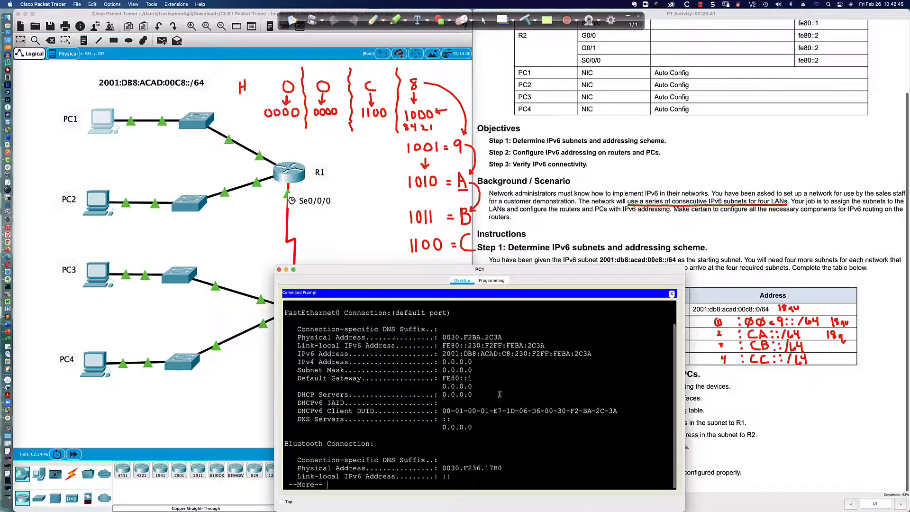
pyautogui.scroll(1, 505, 405)
pyautogui.scroll(-1, 500, 398)
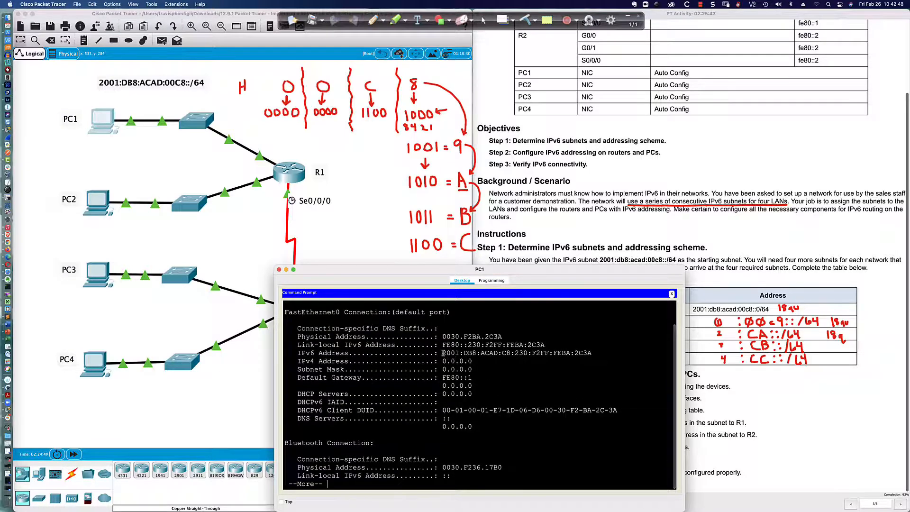
# Highlight in turn the prefix, the C8 subnet, the interface ID and the inserted FF:FE in PC1's IPv6 address
pyautogui.moveTo(442, 354); pyautogui.dragTo(501, 353)
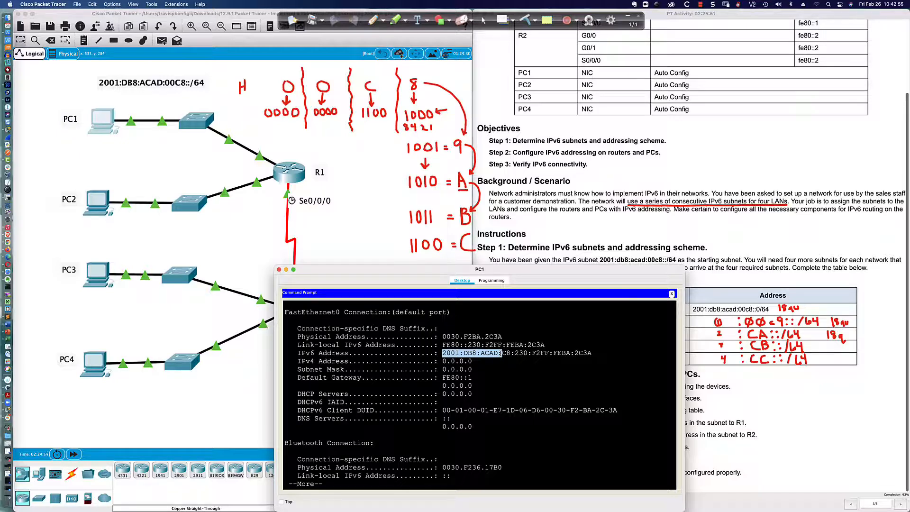
pyautogui.moveTo(501, 353); pyautogui.dragTo(510, 354)
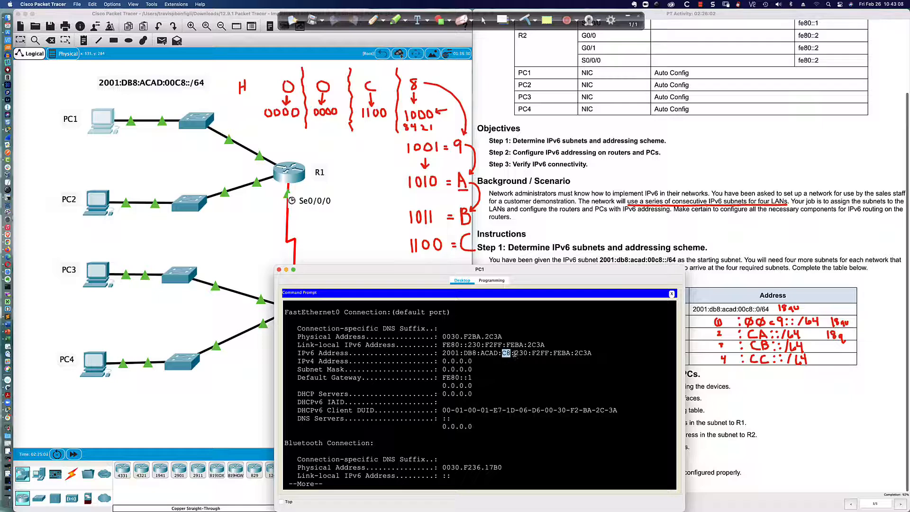
pyautogui.moveTo(515, 354); pyautogui.dragTo(592, 355)
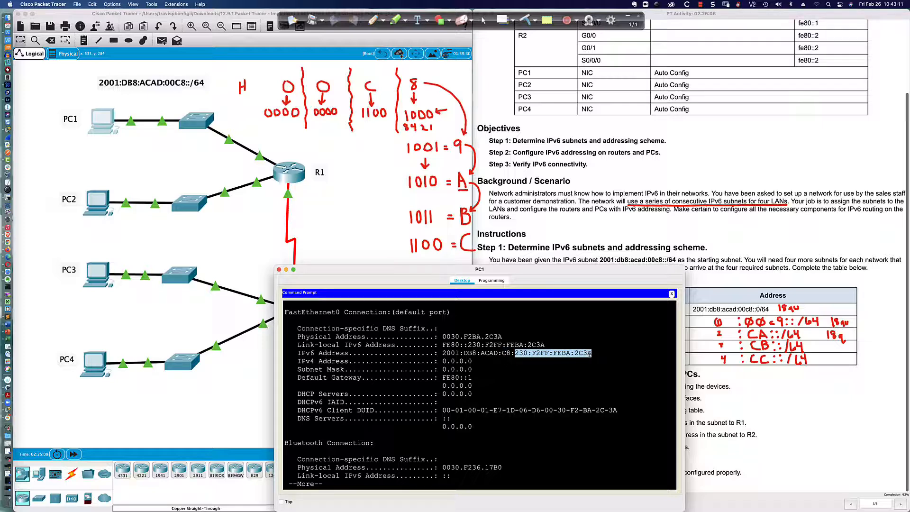
pyautogui.click(544, 353)
pyautogui.moveTo(544, 354); pyautogui.dragTo(561, 354)
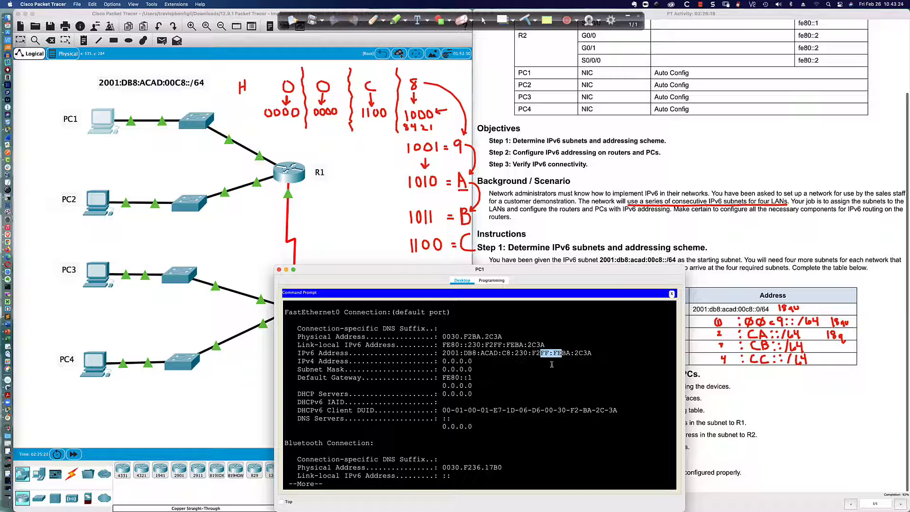
# Draw an arrow under PC1's IPv6 address, bracket its physical address in red and write FF:FE above it
pyautogui.click(373, 19)
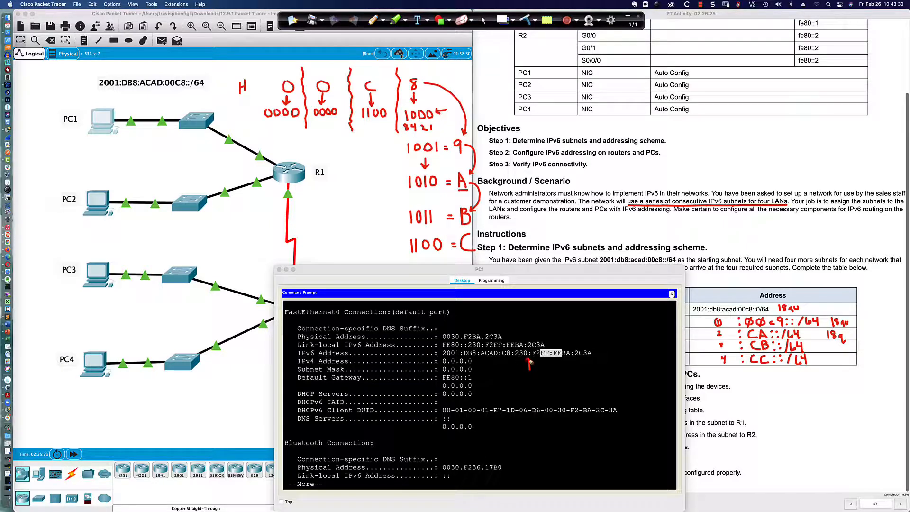
pyautogui.moveTo(530, 369); pyautogui.dragTo(532, 362)
pyautogui.moveTo(443, 330); pyautogui.dragTo(445, 340)
pyautogui.moveTo(500, 328)
pyautogui.mouseDown()
pyautogui.moveTo(505, 340)
pyautogui.moveTo(475, 328)
pyautogui.mouseUp()
pyautogui.moveTo(466, 309); pyautogui.dragTo(495, 310)
pyautogui.click(479, 309)
pyautogui.click(480, 314)
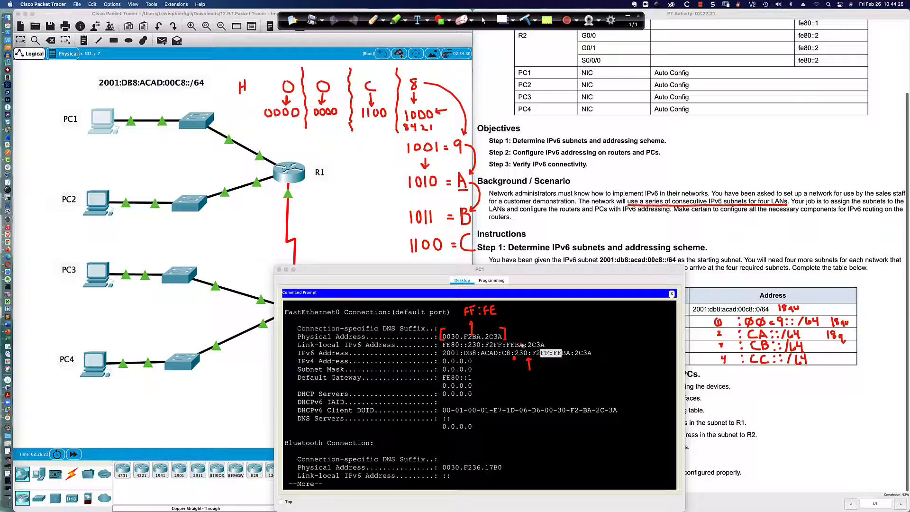
# Underline the ends of PC1's physical and IPv6 addresses and its default gateway FE80::1, and return to the cursor
pyautogui.moveTo(477, 339); pyautogui.dragTo(493, 344)
pyautogui.moveTo(566, 359); pyautogui.dragTo(594, 361)
pyautogui.moveTo(443, 380); pyautogui.dragTo(474, 385)
pyautogui.click(484, 17)
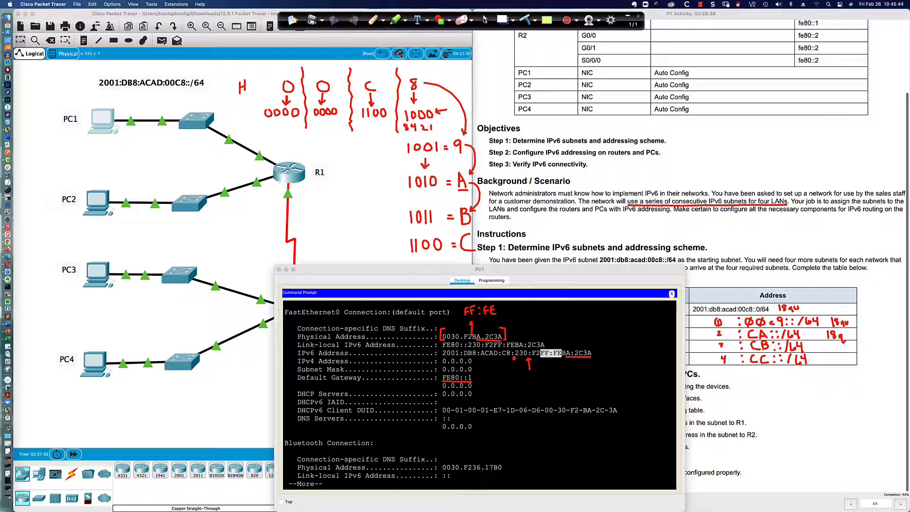
# Open PC2's IP configuration and set its IPv6 configuration to automatic
pyautogui.click(99, 204)
pyautogui.click(98, 204)
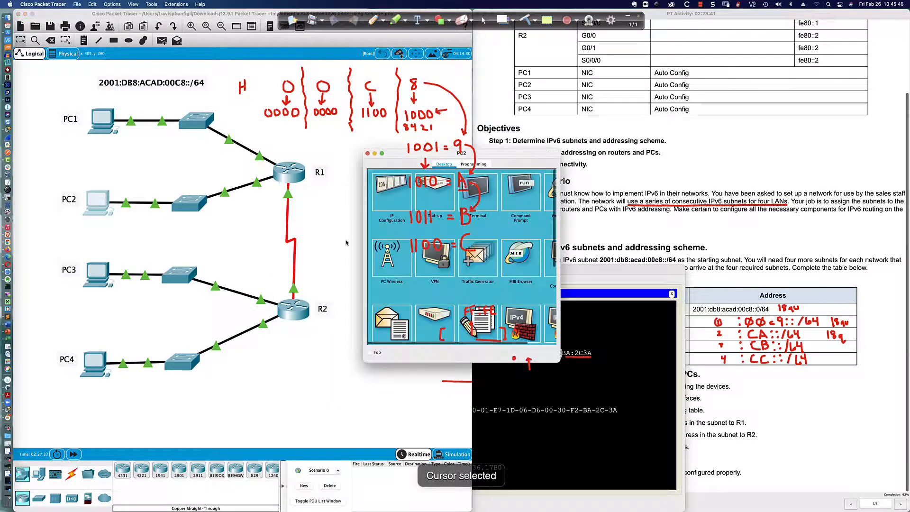
pyautogui.moveTo(514, 148); pyautogui.dragTo(185, 303)
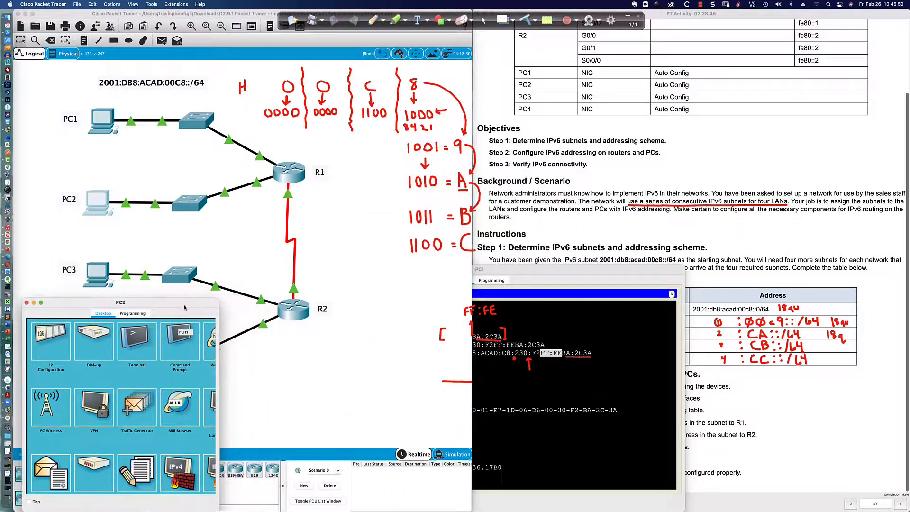
pyautogui.click(50, 341)
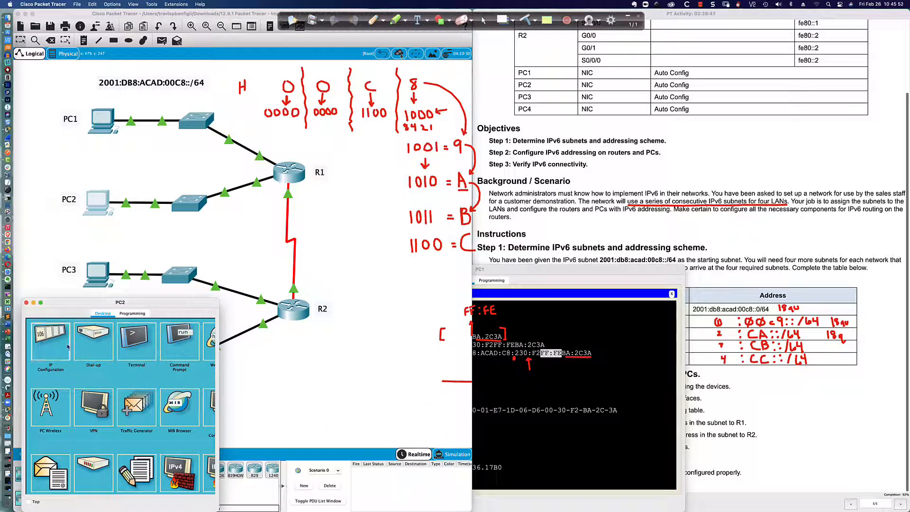
pyautogui.click(89, 414)
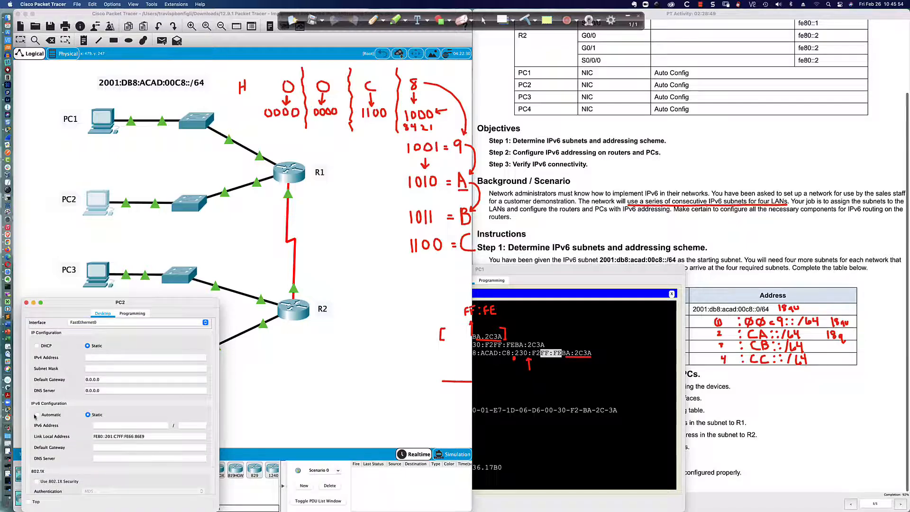
pyautogui.click(37, 415)
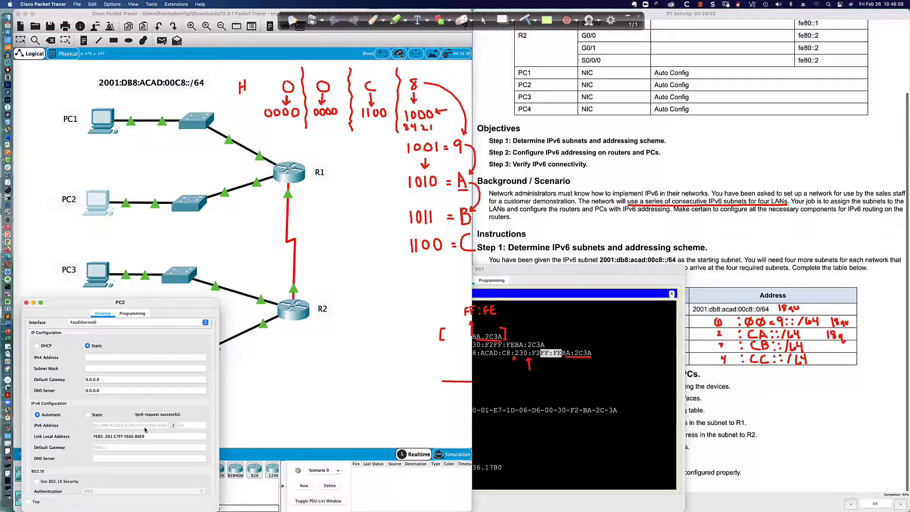
# Open PC3's IP configuration and set its IPv6 configuration to automatic
pyautogui.click(95, 275)
pyautogui.click(390, 192)
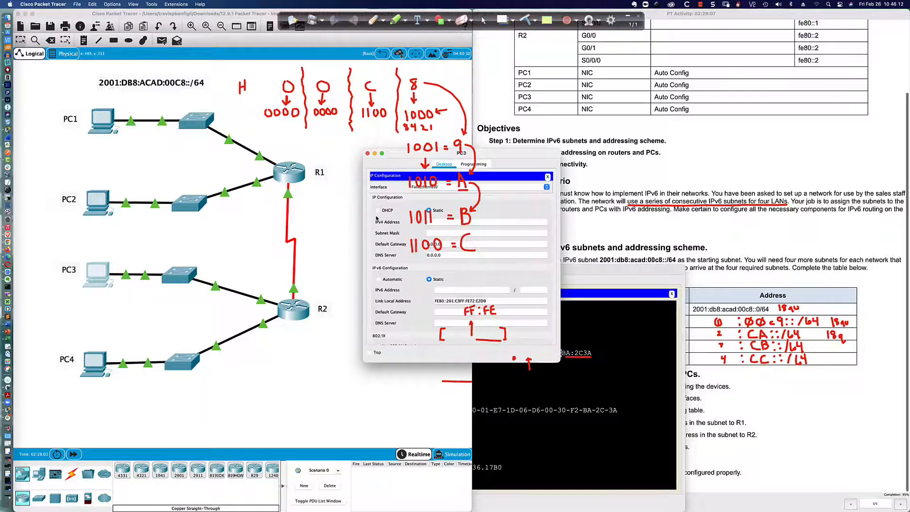
pyautogui.click(378, 280)
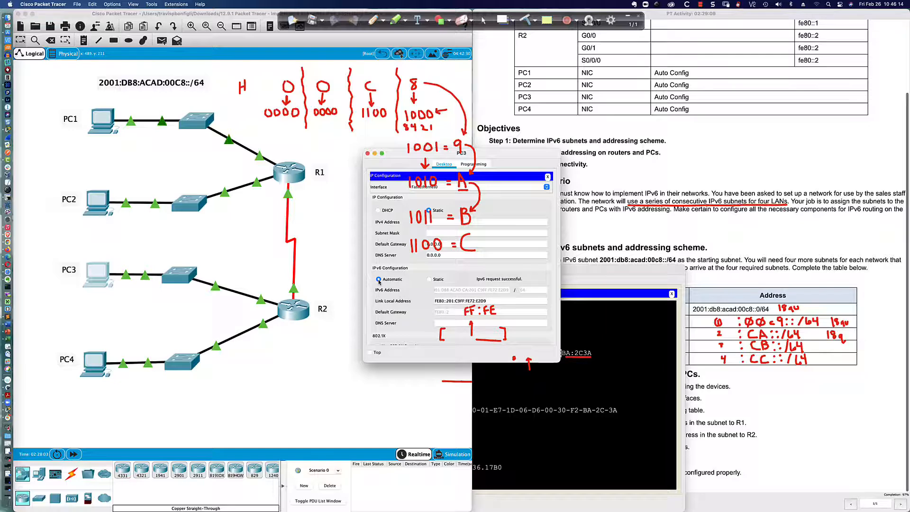
# Open PC4's IP configuration and set its IPv6 configuration to automatic
pyautogui.click(90, 363)
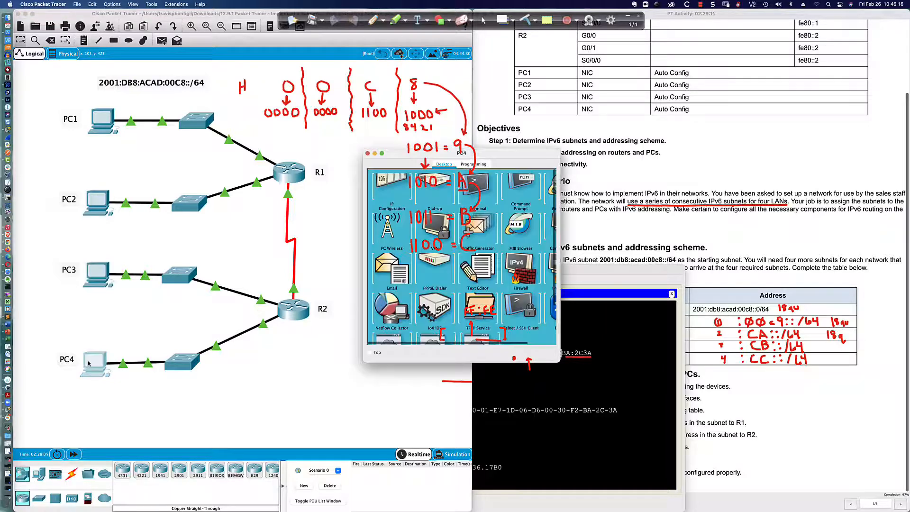
pyautogui.click(390, 189)
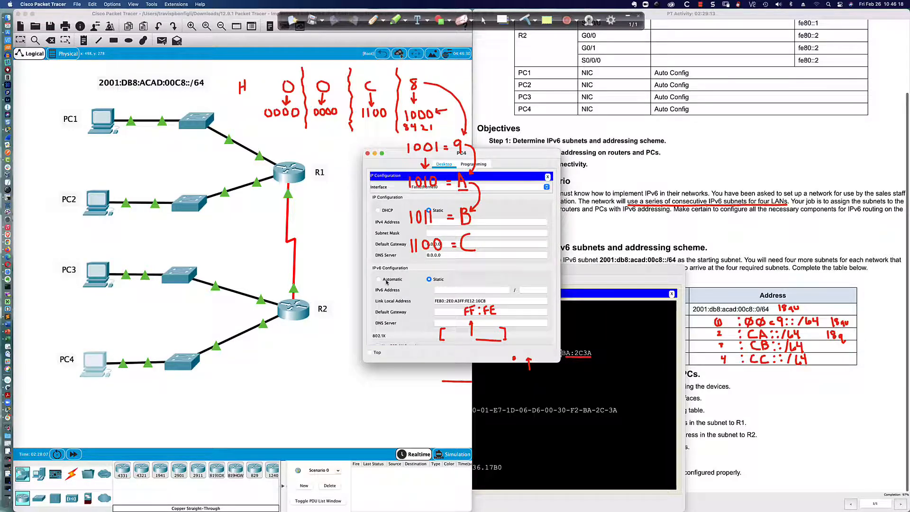
pyautogui.click(387, 282)
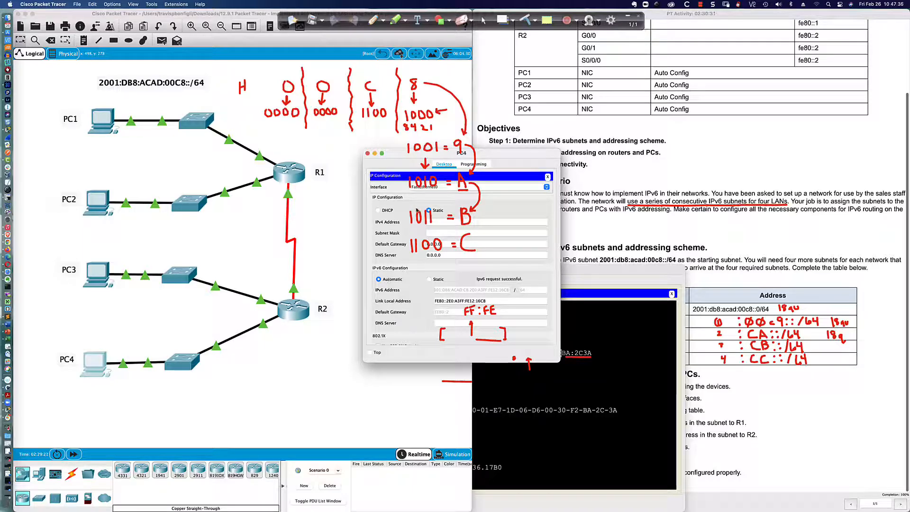
# Switch to the presentation's title slide and clear all red annotations from the screen
pyautogui.press('super+Tab')
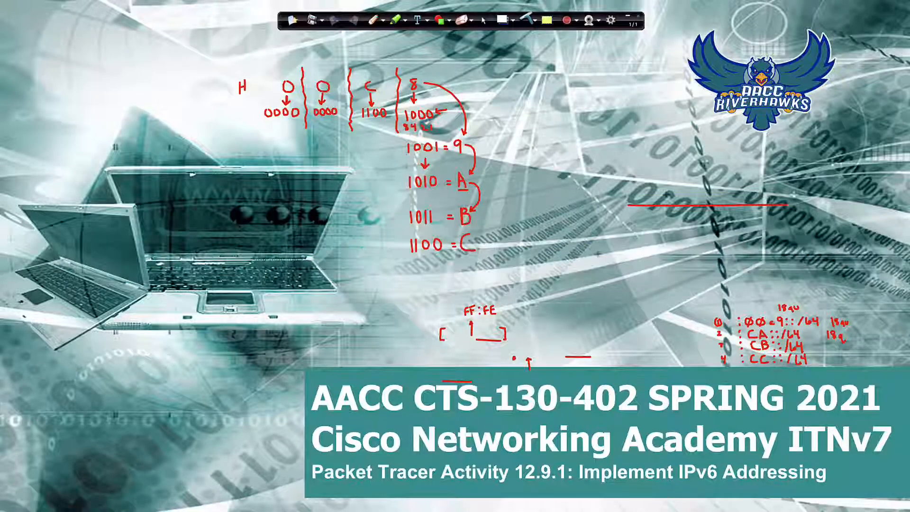
pyautogui.click(526, 19)
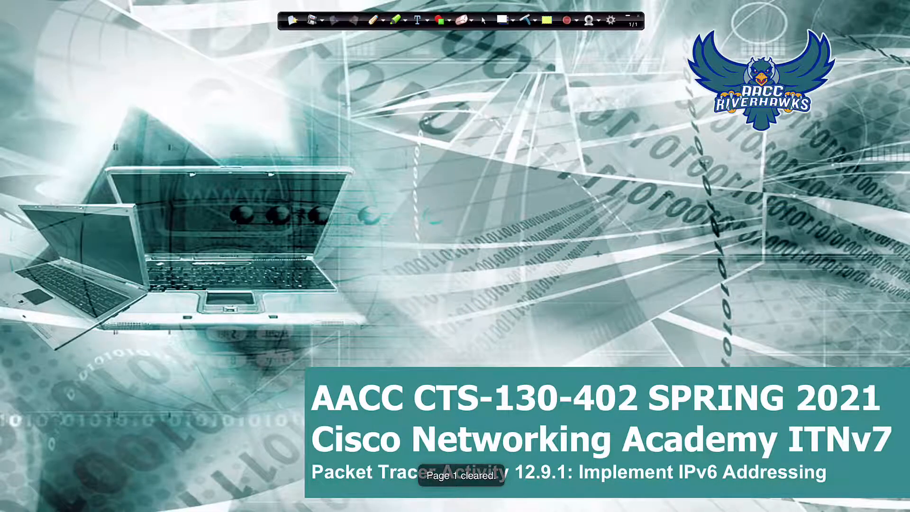